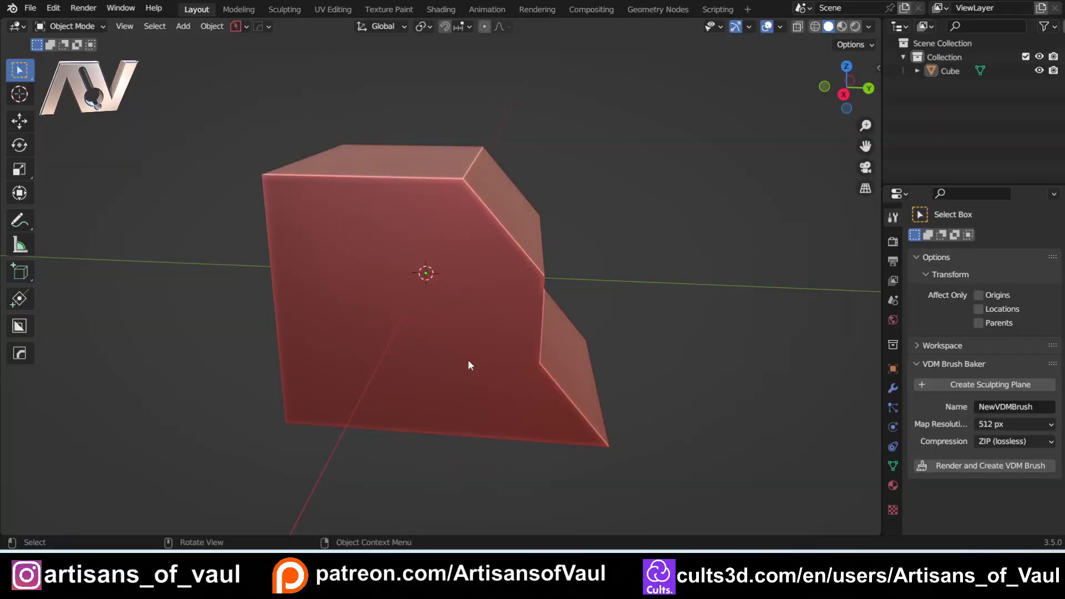
Select the stepped block and enter Edit Mode with edge selection.
{"action": "left_click", "coordinate": [510, 353]}
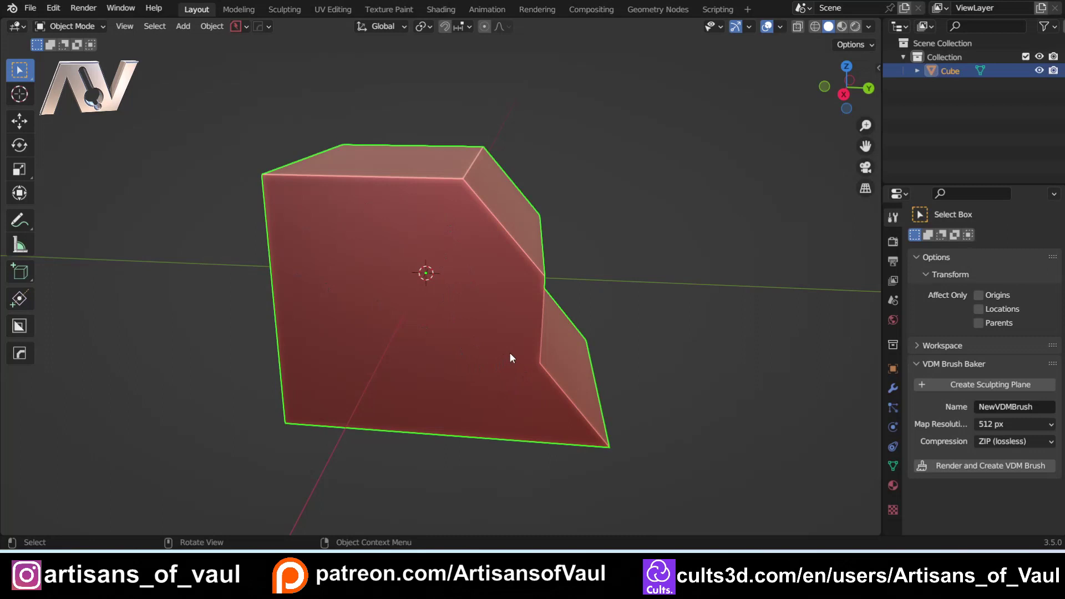
{"action": "key", "text": "Tab"}
{"action": "left_click", "coordinate": [506, 434]}
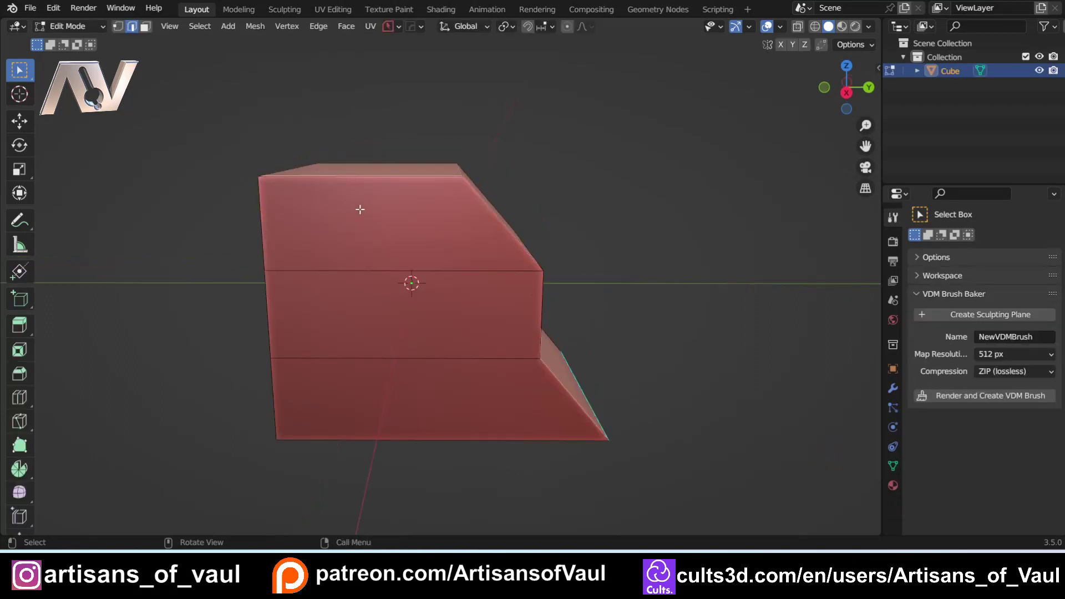
Try a loop cut across the block with Even enabled, slid toward the stepped side by about 0.44, and undo it.
{"action": "key", "text": "ctrl+r"}
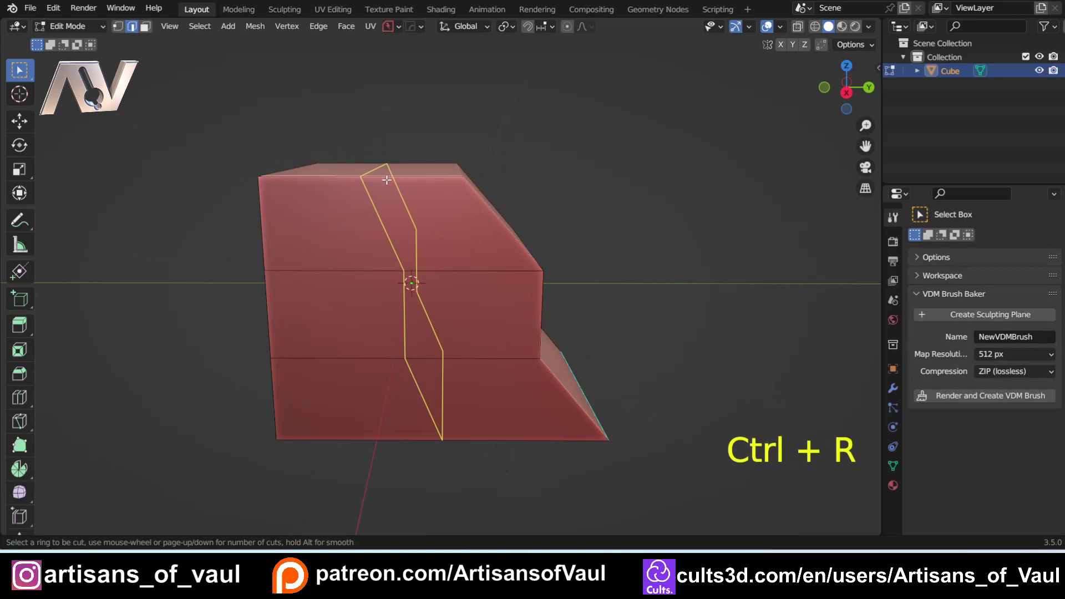
{"action": "left_click", "coordinate": [380, 183]}
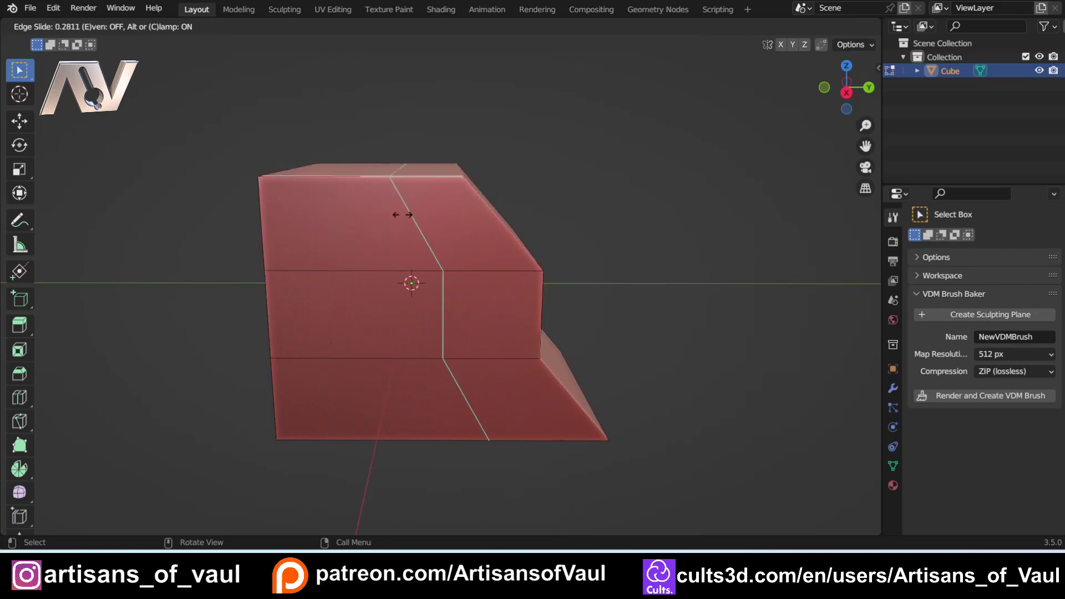
{"action": "key", "text": "e"}
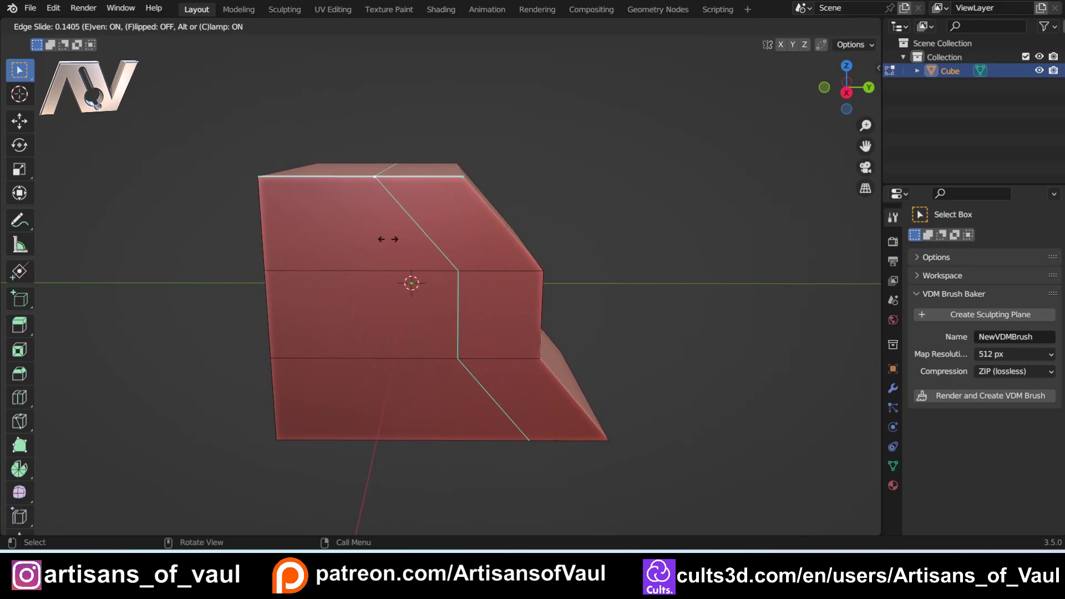
{"action": "left_click", "coordinate": [418, 242]}
{"action": "key", "text": "ctrl+z"}
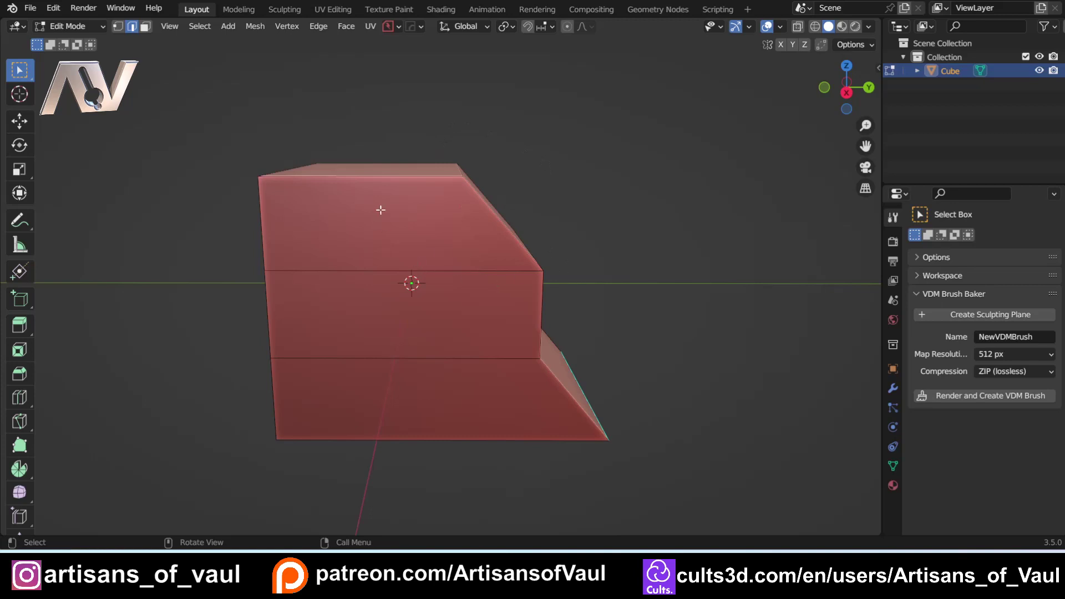
Add a loop cut slid fully onto the stepped edge profile and move it -1 along the global Y axis.
{"action": "key", "text": "ctrl+r"}
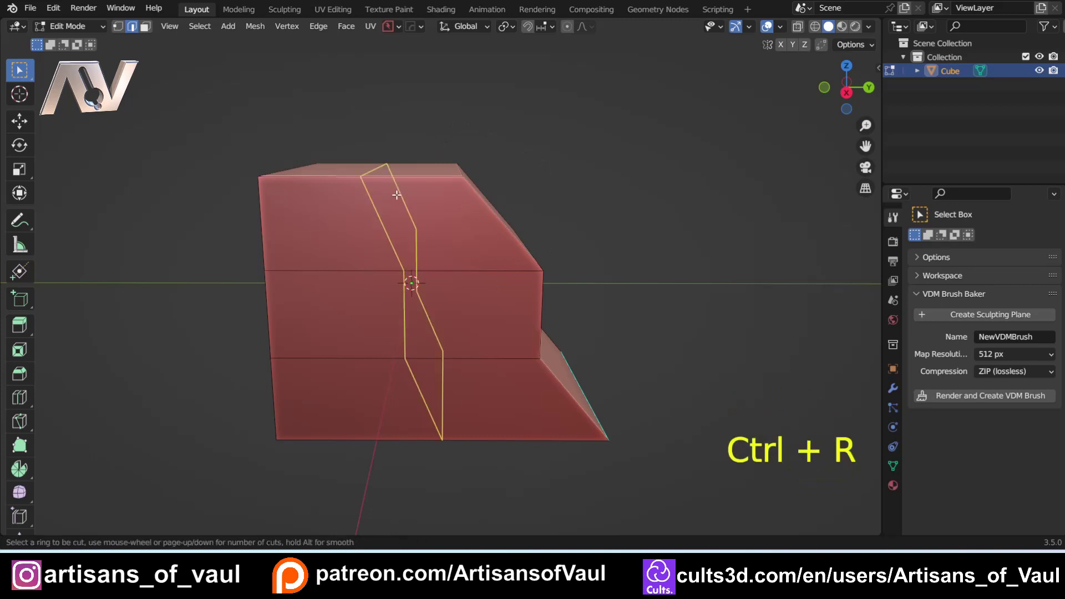
{"action": "left_click", "coordinate": [396, 195]}
{"action": "left_click", "coordinate": [560, 203]}
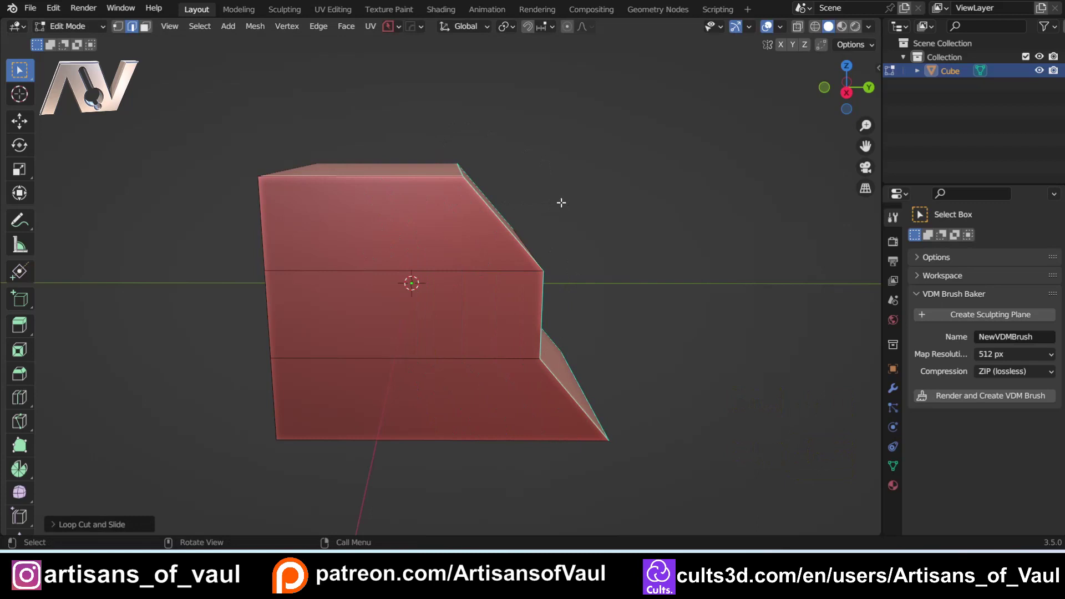
{"action": "key", "text": "g"}
{"action": "key", "text": "y"}
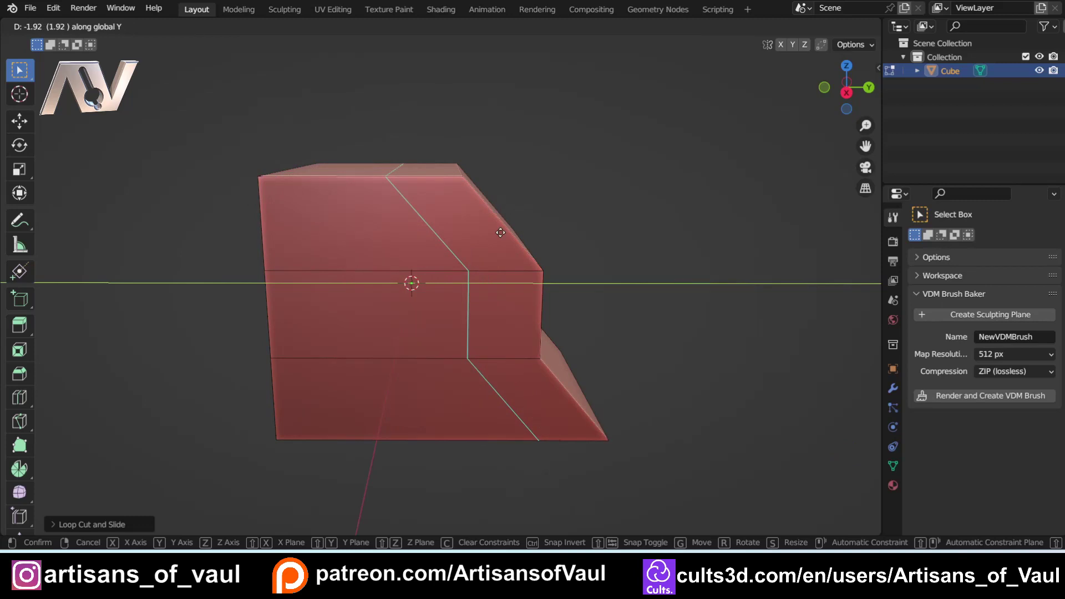
{"action": "type", "text": "-1"}
{"action": "key", "text": "Return"}
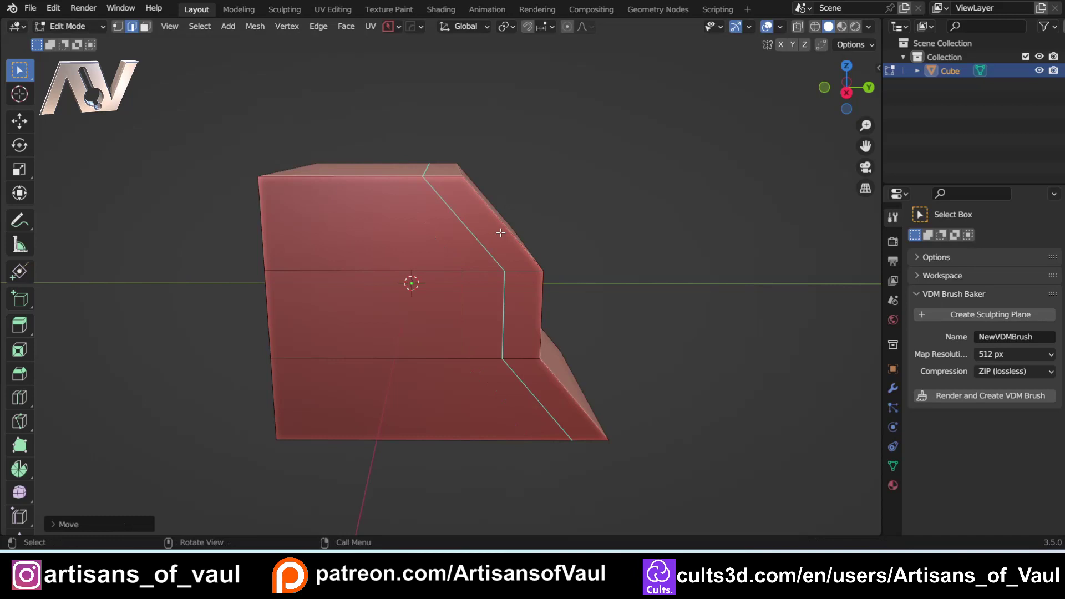
Annotate the gap between the offset loop and the block's upper corner, and undo the marks and the loop's move.
{"action": "scroll", "coordinate": [438, 189], "scroll_direction": "up", "scroll_amount": 3}
{"action": "middle_click_drag", "start_coordinate": [438, 178], "coordinate": [416, 293], "text": "shift"}
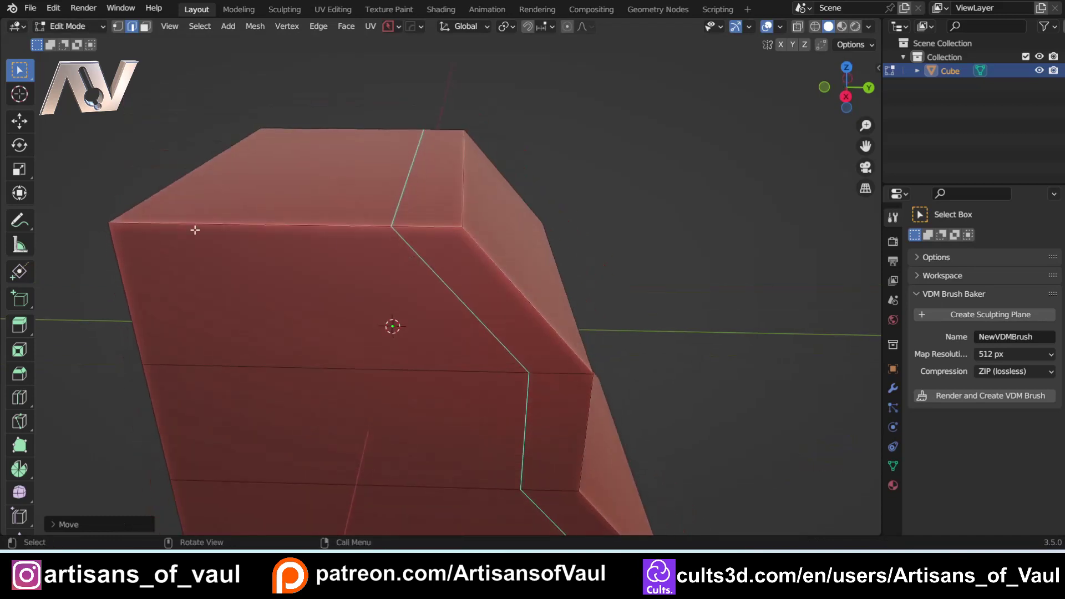
{"action": "left_click", "coordinate": [20, 219]}
{"action": "left_click_drag", "start_coordinate": [391, 210], "coordinate": [463, 210]}
{"action": "key", "text": "ctrl+z"}
{"action": "key", "text": "ctrl+z"}
{"action": "scroll", "coordinate": [443, 266], "scroll_direction": "down", "scroll_amount": 4}
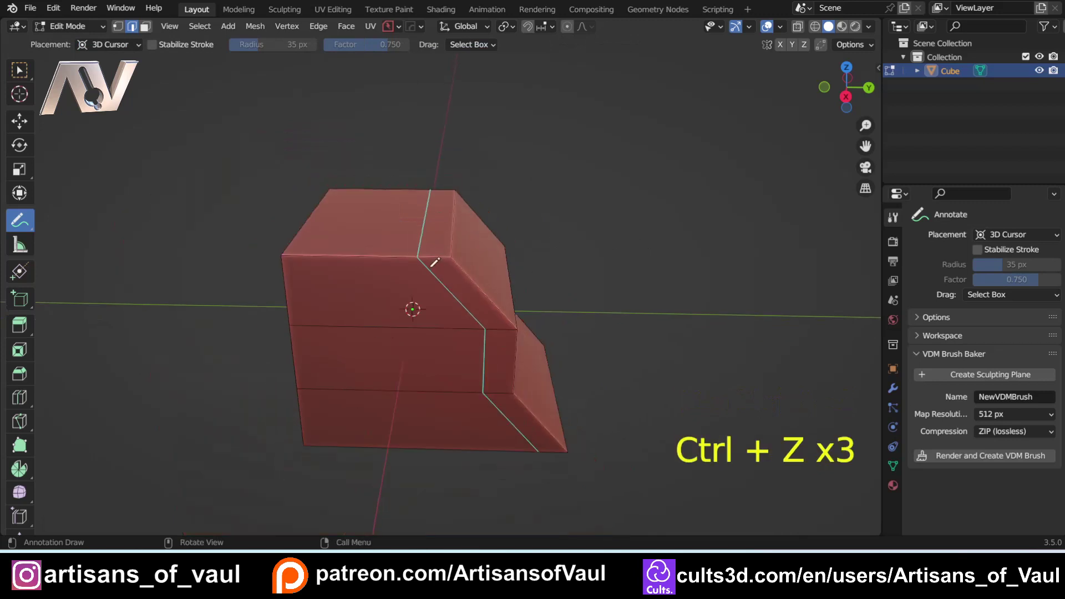
{"action": "mouse_move", "coordinate": [443, 284]}
{"action": "middle_mouse_down"}
{"action": "mouse_move", "coordinate": [441, 229]}
{"action": "mouse_move", "coordinate": [441, 260]}
{"action": "middle_mouse_up"}
{"action": "key", "text": "ctrl+z"}
{"action": "scroll", "coordinate": [442, 258], "scroll_direction": "up", "scroll_amount": 3}
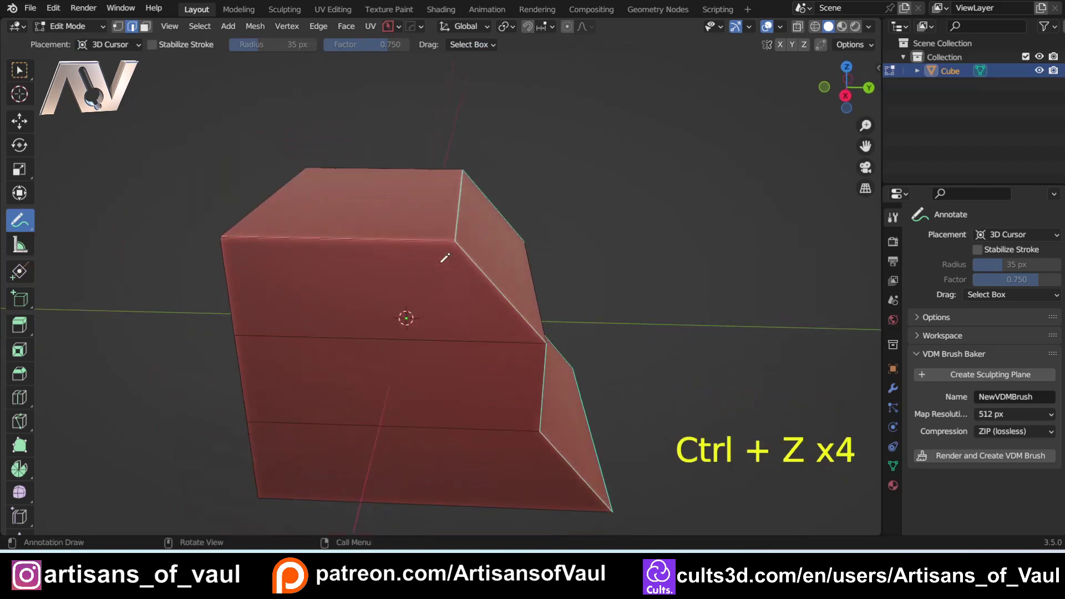
Restore the Select Box tool, move the loop about -2.33 along global Y, and undo back to the uncut block.
{"action": "left_click", "coordinate": [19, 69]}
{"action": "middle_click_drag", "start_coordinate": [558, 261], "coordinate": [519, 210], "text": "shift"}
{"action": "key", "text": "g"}
{"action": "key", "text": "y"}
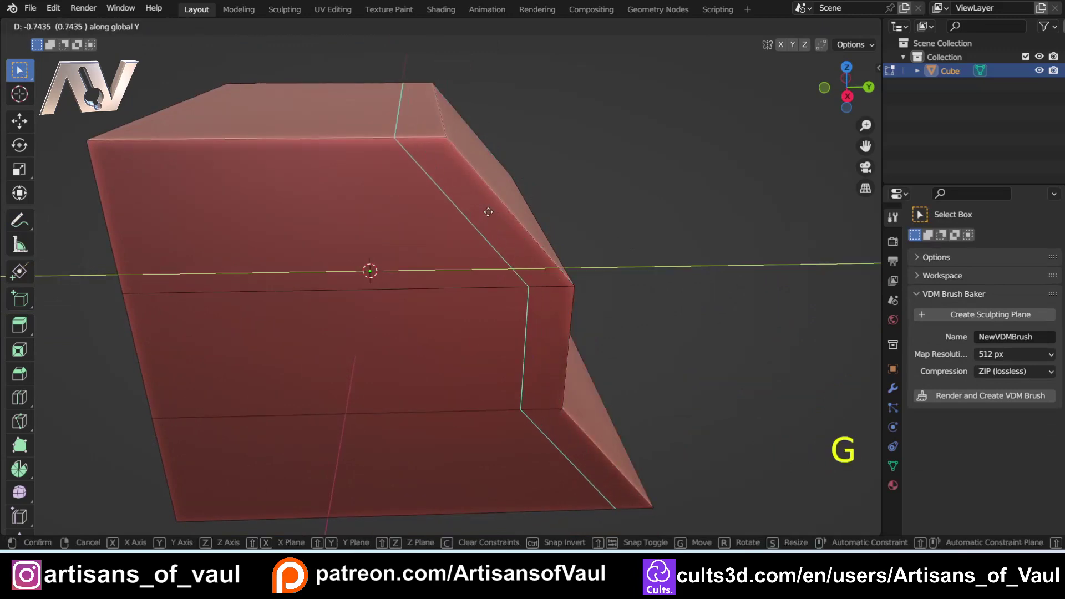
{"action": "left_click", "coordinate": [417, 226]}
{"action": "scroll", "coordinate": [454, 236], "scroll_direction": "down", "scroll_amount": 4}
{"action": "middle_click_drag", "start_coordinate": [492, 245], "coordinate": [478, 311]}
{"action": "key", "text": "ctrl+z"}
{"action": "key", "text": "ctrl+z"}
Rotate the whole block freely in Object Mode to about X 31.7°, Y 4.1°, Z 23.4°.
{"action": "key", "text": "r"}
{"action": "left_click", "coordinate": [550, 298]}
{"action": "scroll", "coordinate": [502, 289], "scroll_direction": "up", "scroll_amount": 2}
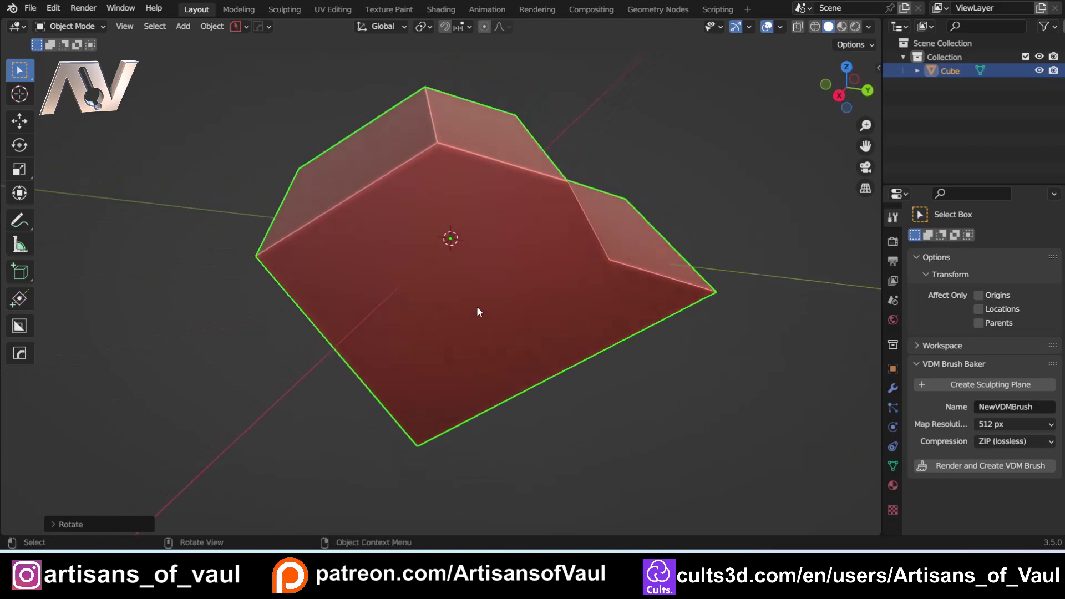
Enter edge editing on the rotated block and add a loop cut slid fully onto its stepped edge profile.
{"action": "middle_click_drag", "start_coordinate": [465, 265], "coordinate": [465, 259]}
{"action": "key", "text": "Tab"}
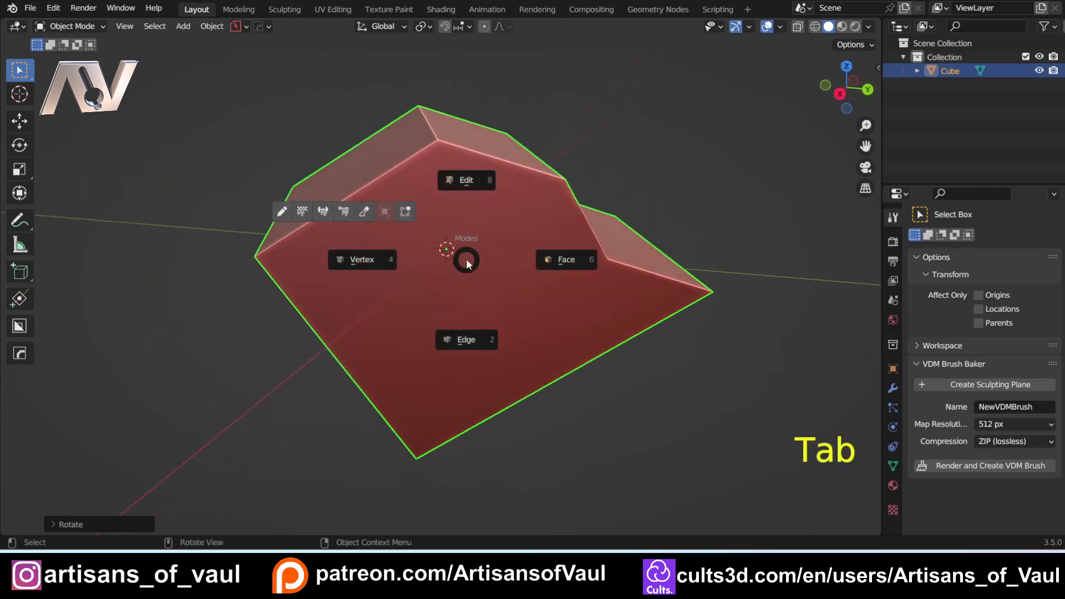
{"action": "left_click", "coordinate": [476, 346]}
{"action": "key", "text": "ctrl+r"}
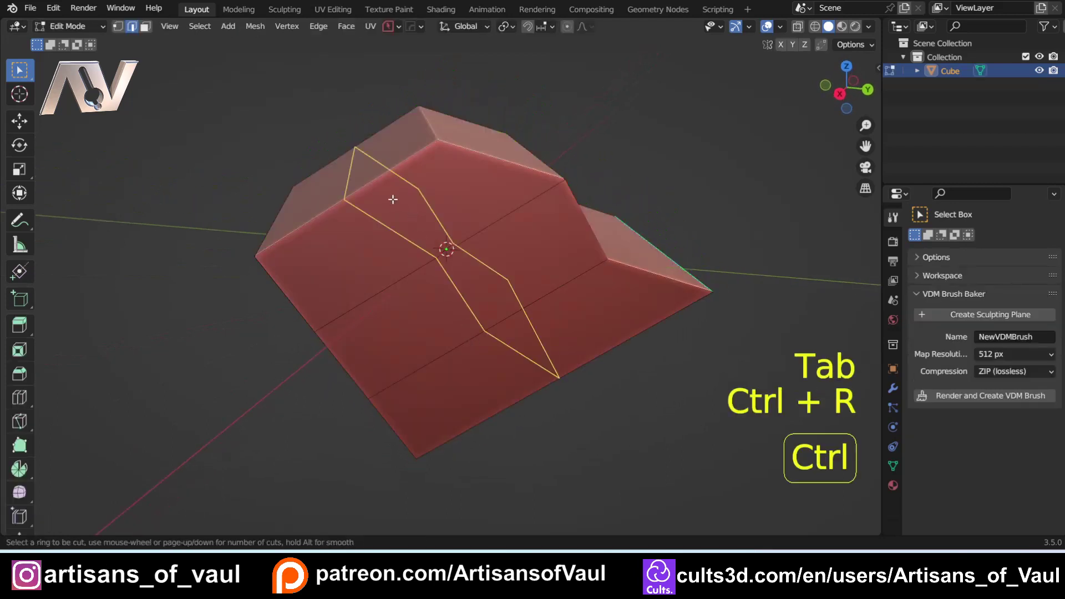
{"action": "left_click", "coordinate": [392, 197]}
{"action": "left_click", "coordinate": [612, 84]}
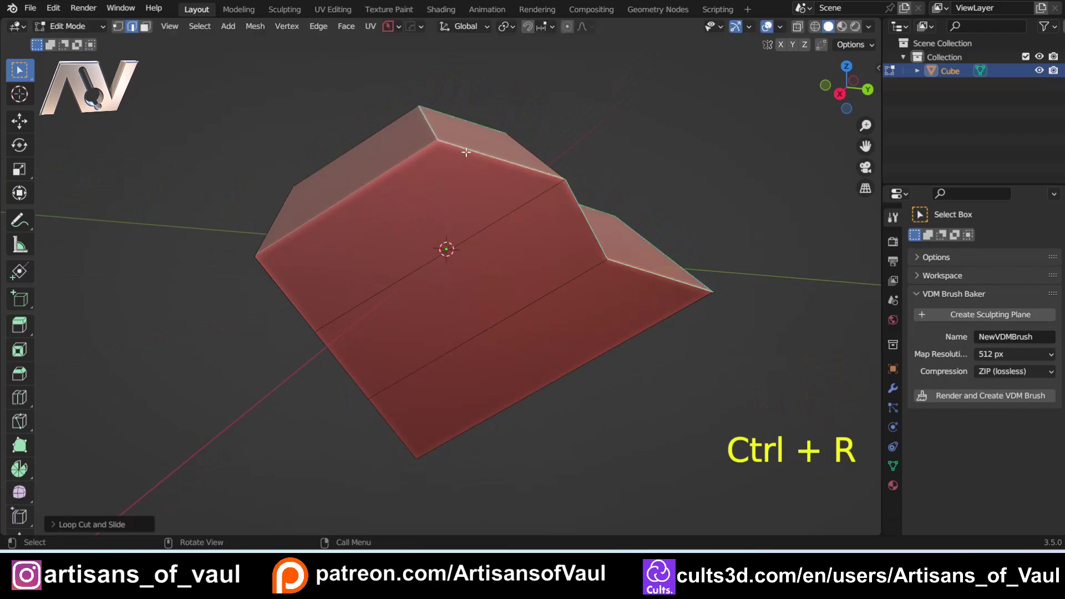
Try moving the new loop along the global Y axis of the rotated block.
{"action": "key", "text": "g"}
{"action": "key", "text": "y"}
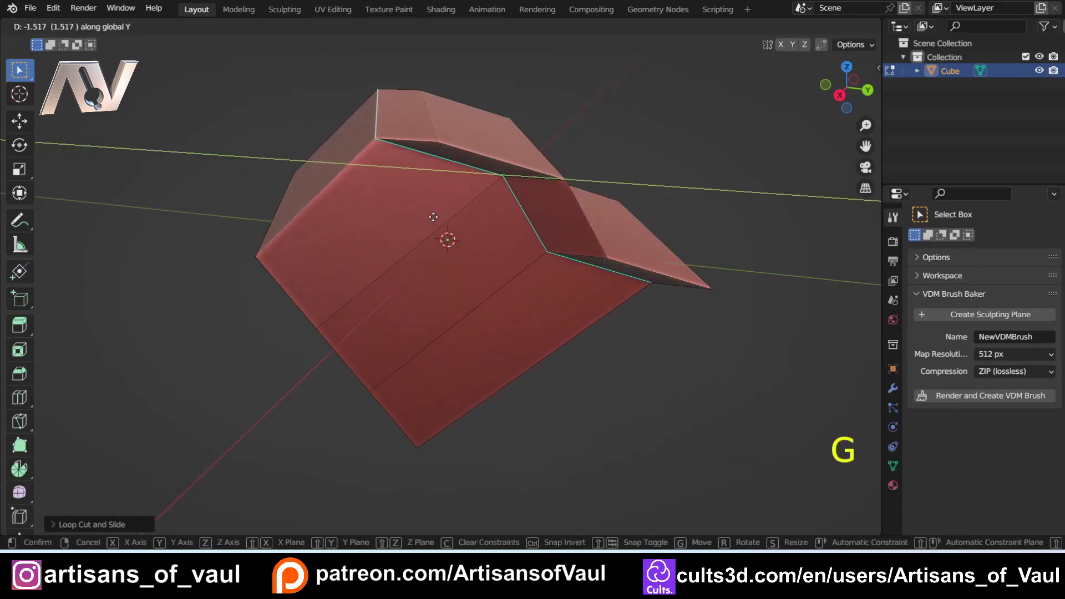
{"action": "middle_click_drag", "start_coordinate": [458, 221], "coordinate": [416, 252]}
{"action": "left_click", "coordinate": [442, 235]}
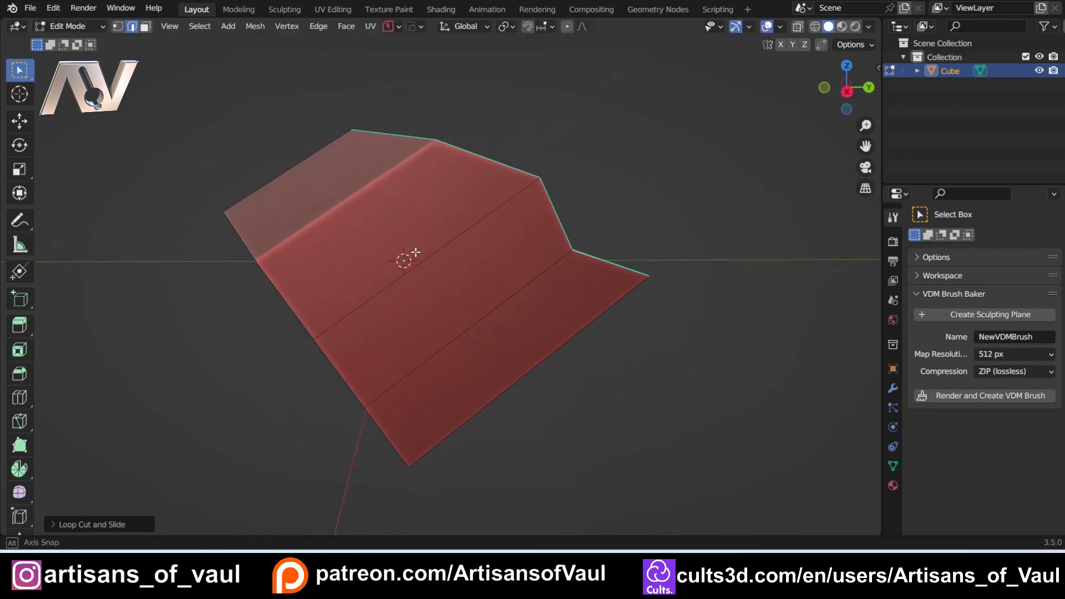
Move the stepped loop inward along the block's local Y axis.
{"action": "left_click", "coordinate": [842, 94]}
{"action": "middle_click_drag", "start_coordinate": [701, 198], "coordinate": [644, 223]}
{"action": "middle_click_drag", "start_coordinate": [550, 207], "coordinate": [521, 274], "text": "shift"}
{"action": "scroll", "coordinate": [521, 273], "scroll_direction": "up", "scroll_amount": 2}
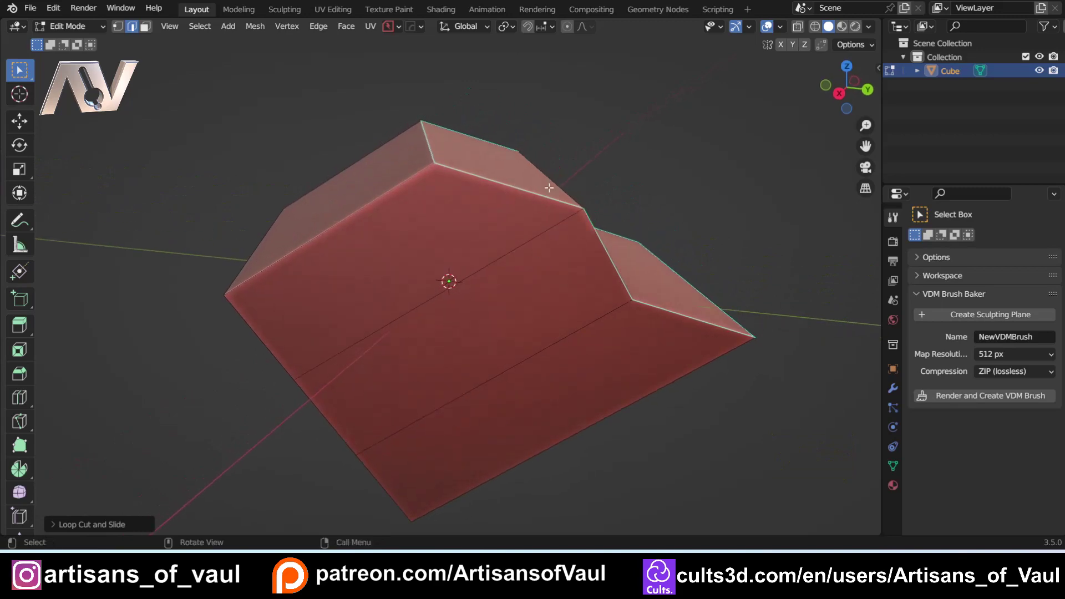
{"action": "key", "text": "g"}
{"action": "key", "text": "y"}
{"action": "key", "text": "y"}
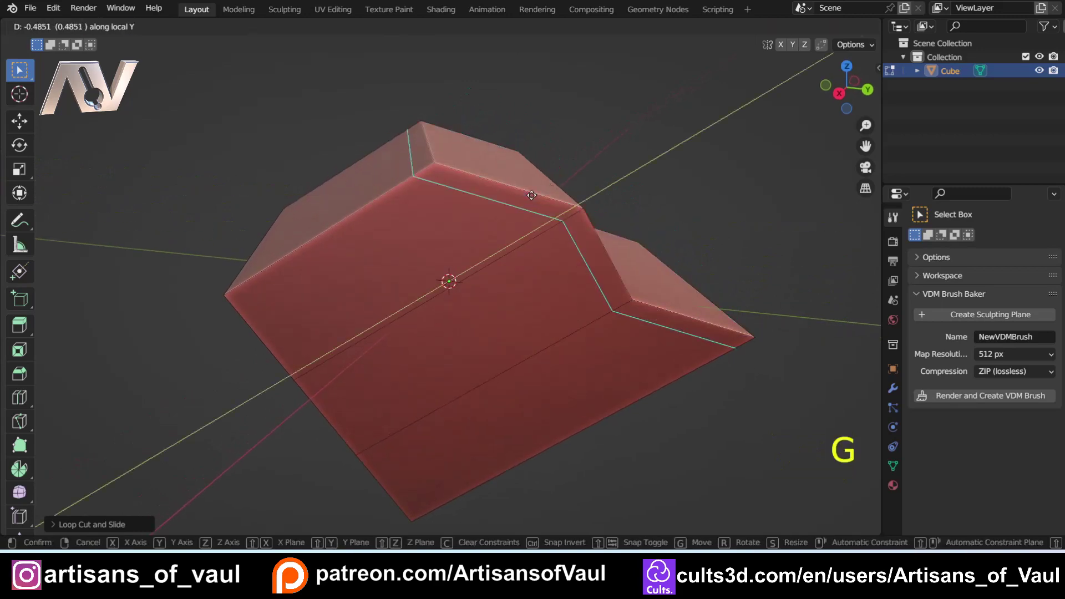
{"action": "left_click", "coordinate": [475, 240]}
{"action": "middle_click_drag", "start_coordinate": [320, 308], "coordinate": [340, 302]}
{"action": "scroll", "coordinate": [341, 300], "scroll_direction": "down", "scroll_amount": 3}
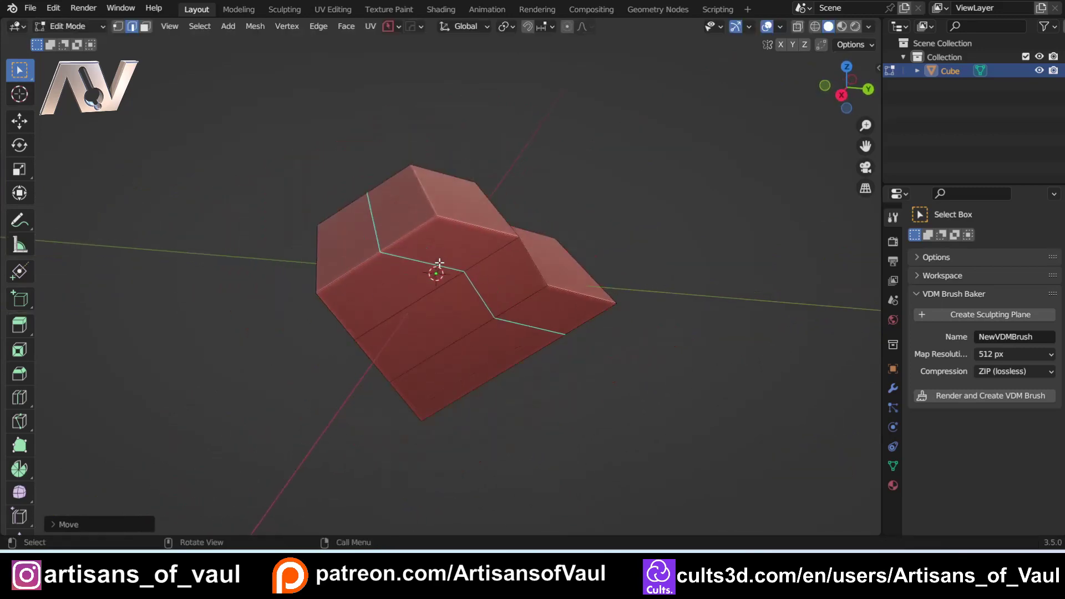
Return to Object Mode and display the block's location, rotation, scale and dimension values.
{"action": "key", "text": "Tab"}
{"action": "left_click", "coordinate": [488, 142]}
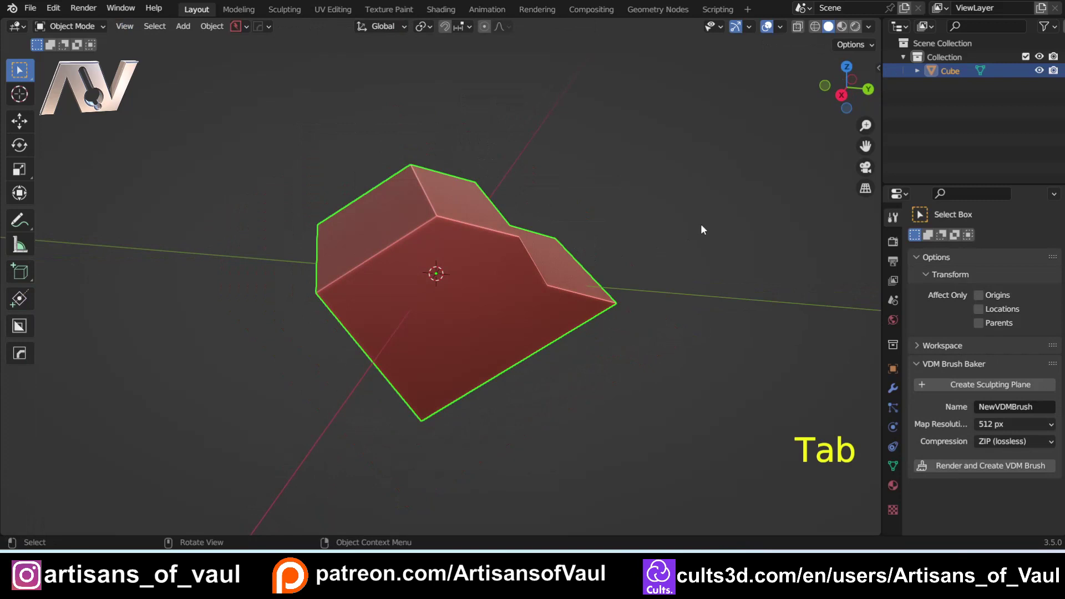
{"action": "key", "text": "n"}
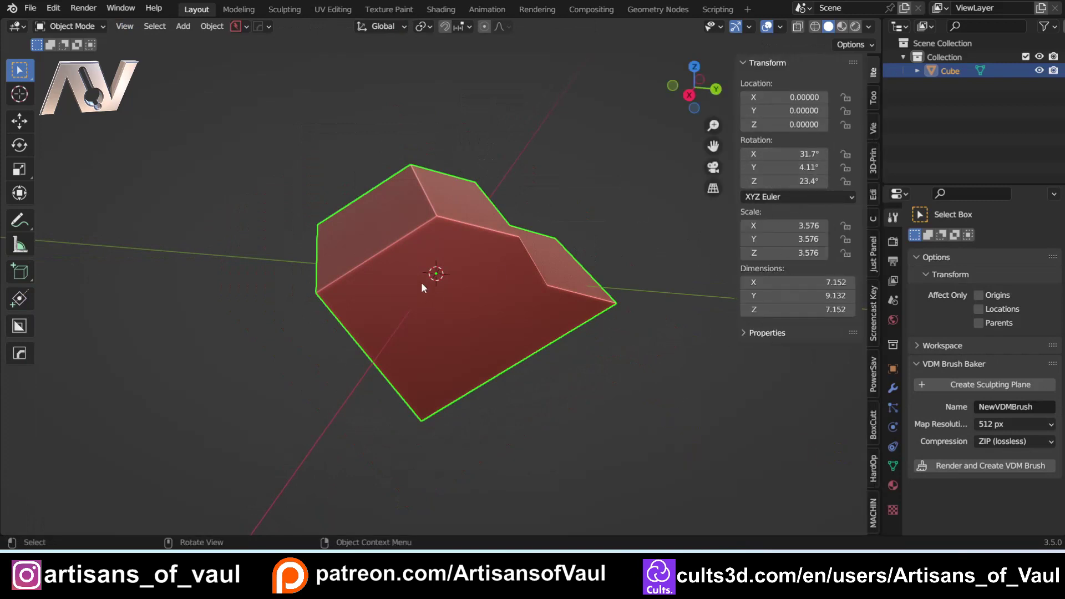
{"action": "scroll", "coordinate": [442, 280], "scroll_direction": "up", "scroll_amount": 2}
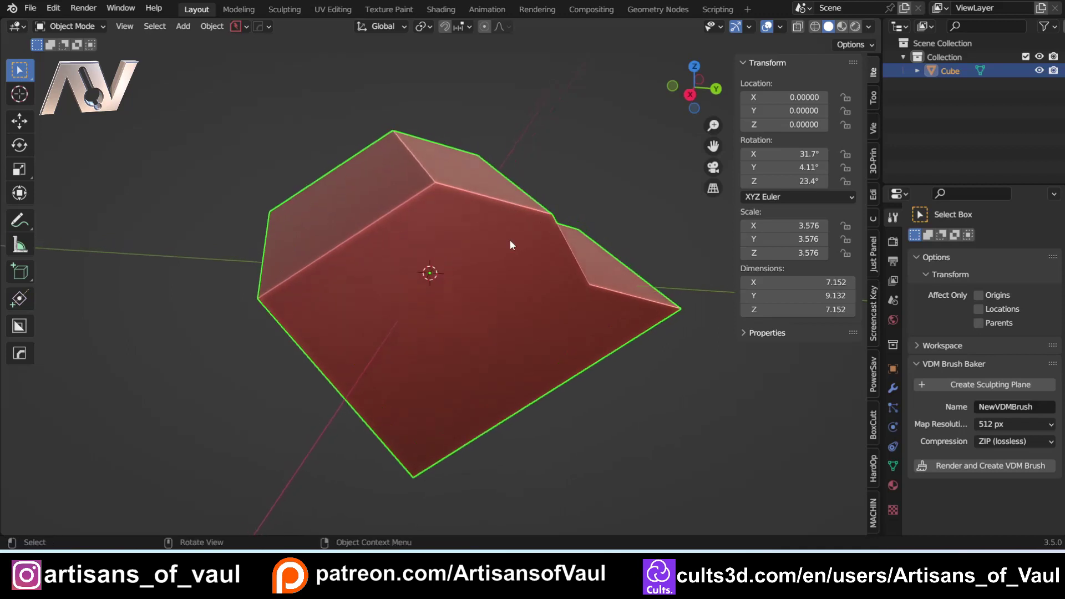
Re-enter edge editing and try moving the loop further along the block's local Y axis.
{"action": "key", "text": "Tab"}
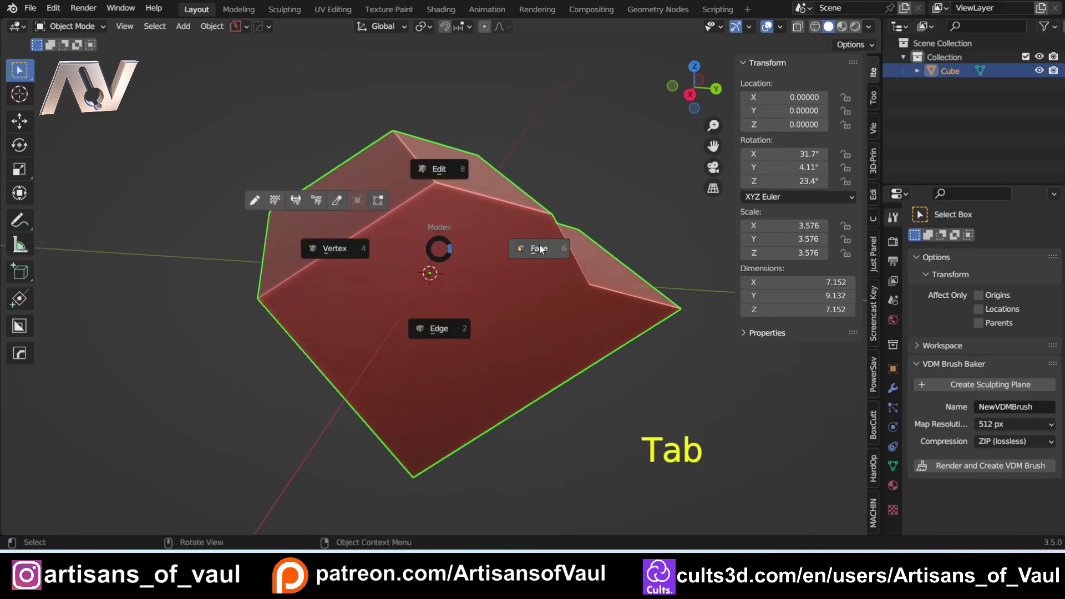
{"action": "left_click", "coordinate": [435, 330]}
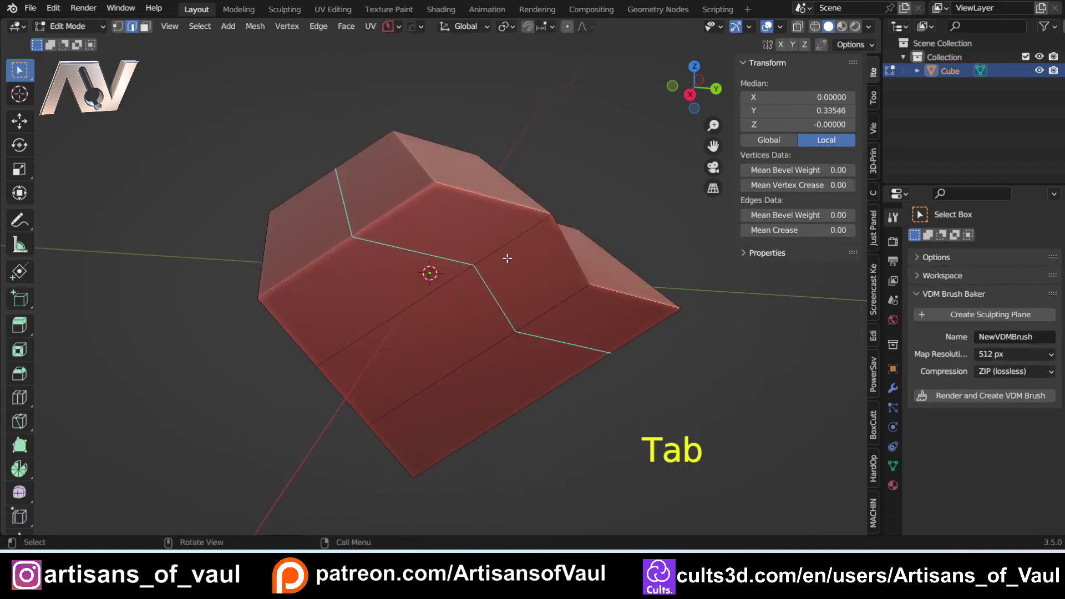
{"action": "key", "text": "g"}
{"action": "key", "text": "y"}
{"action": "key", "text": "y"}
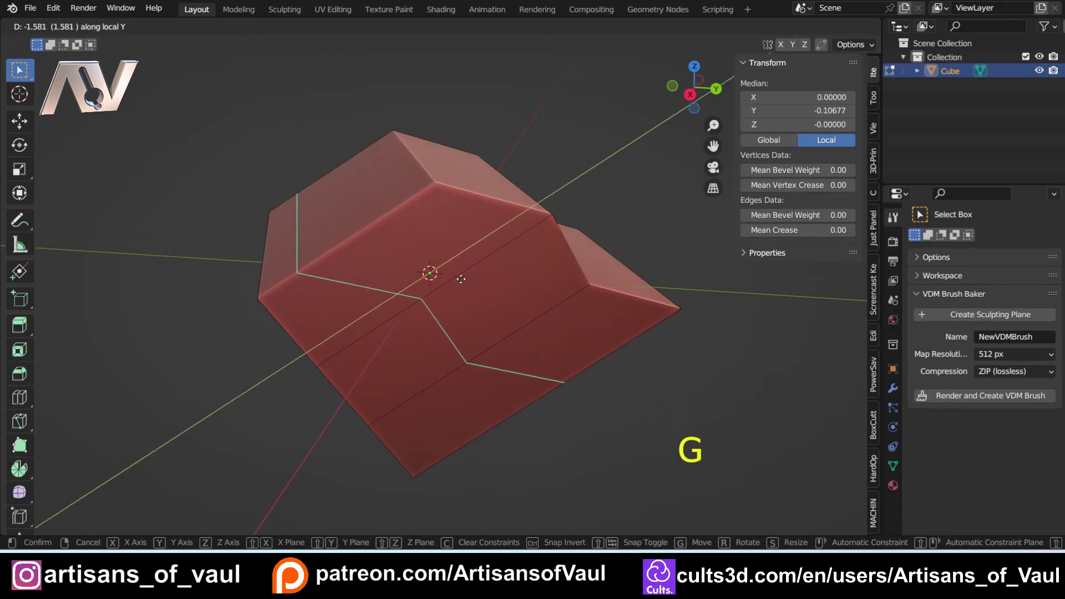
{"action": "left_click", "coordinate": [490, 176]}
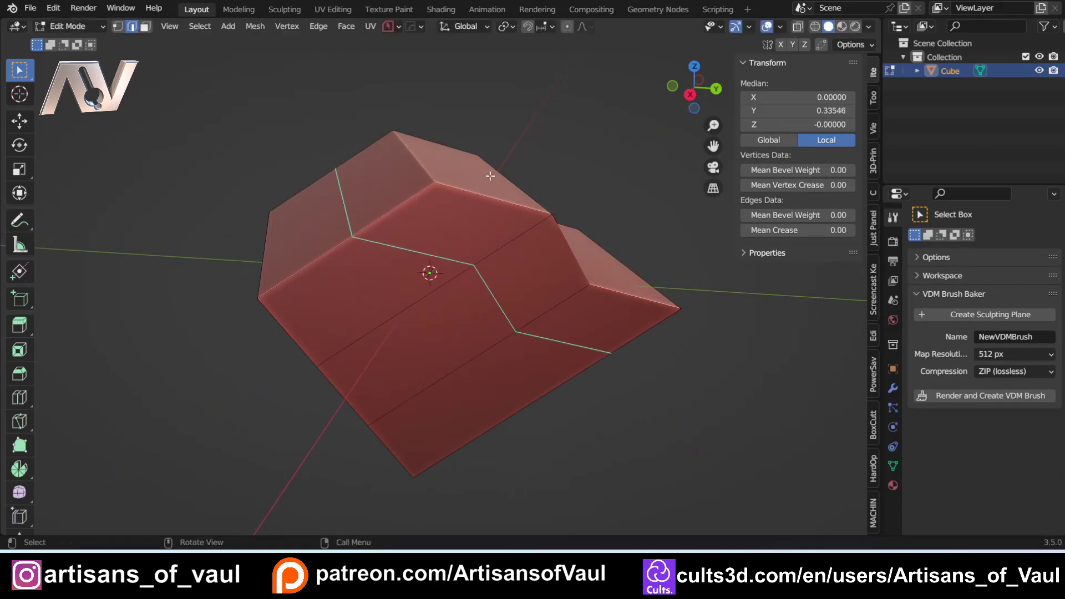
Undo the loop's local move and the loop cut, and return to Object Mode.
{"action": "key", "text": "ctrl+z"}
{"action": "key", "text": "ctrl+z"}
{"action": "key", "text": "ctrl+z"}
{"action": "key", "text": "ctrl+z"}
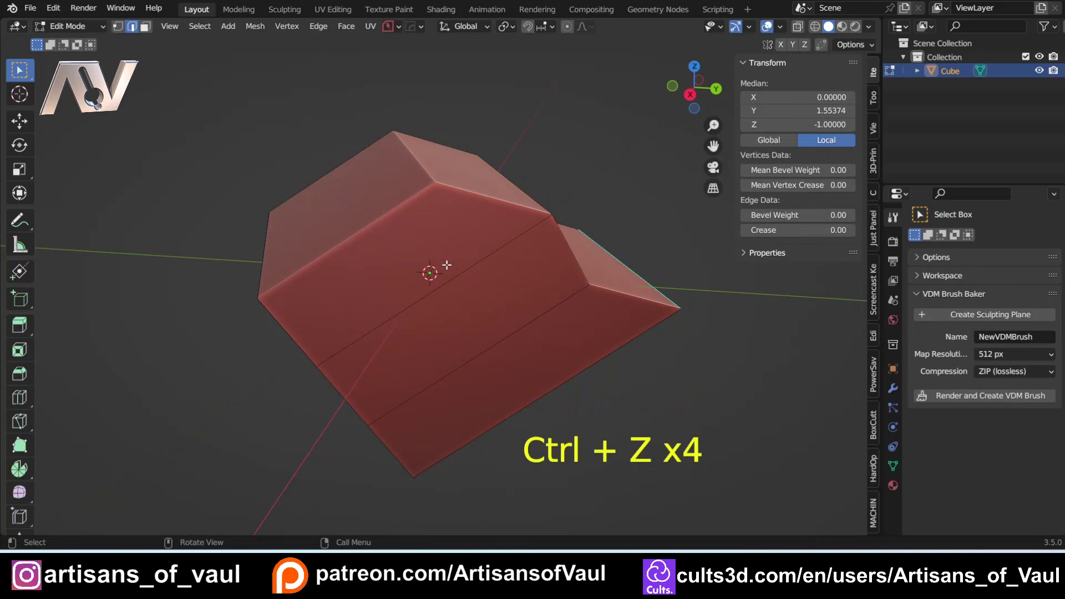
{"action": "key", "text": "Tab"}
{"action": "left_click", "coordinate": [455, 260]}
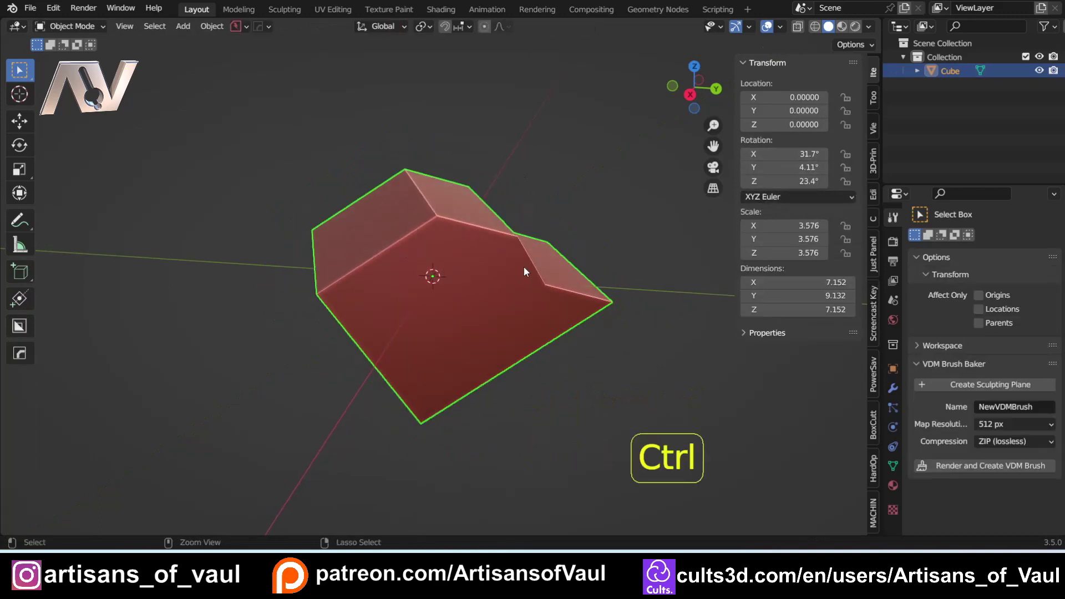
Bring up the Apply transform options for the block and inspect its scale values.
{"action": "key", "text": "ctrl+a"}
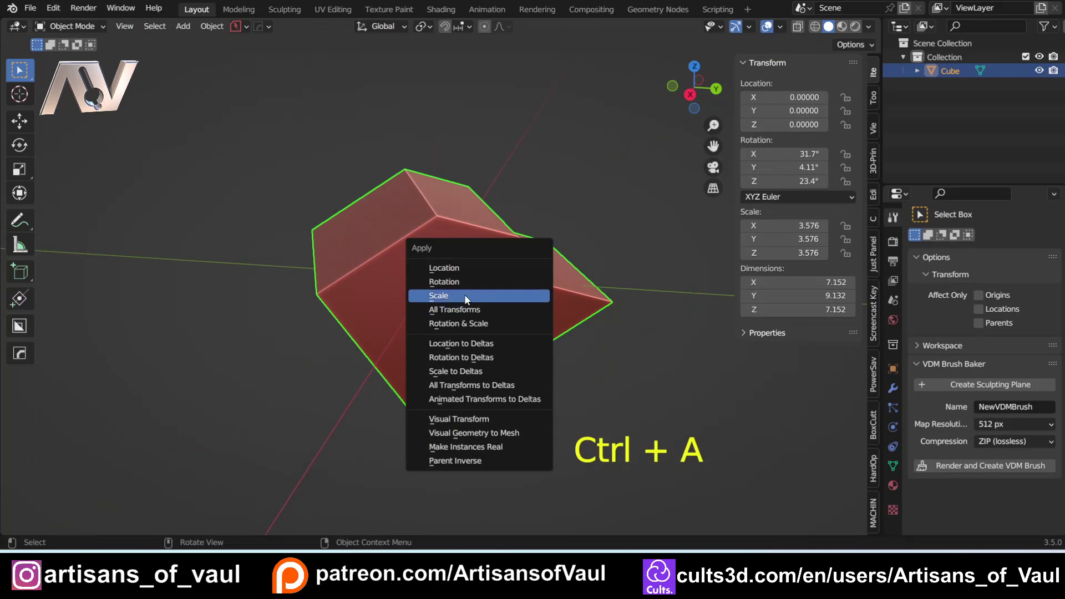
{"action": "scroll", "coordinate": [561, 383], "scroll_direction": "up", "scroll_amount": 2}
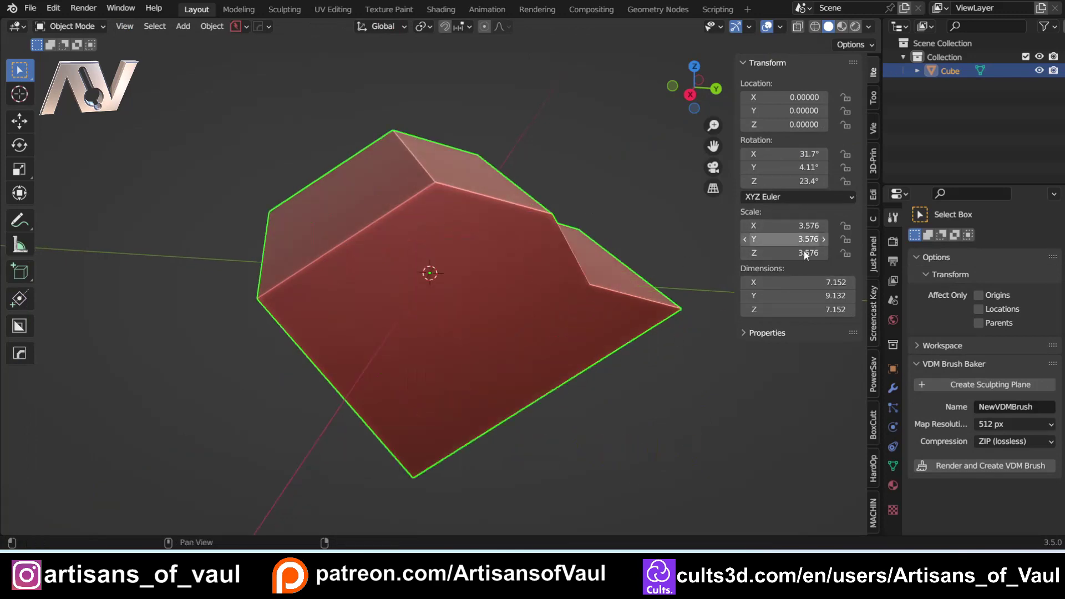
{"action": "middle_click_drag", "start_coordinate": [564, 275], "coordinate": [534, 285], "text": "shift"}
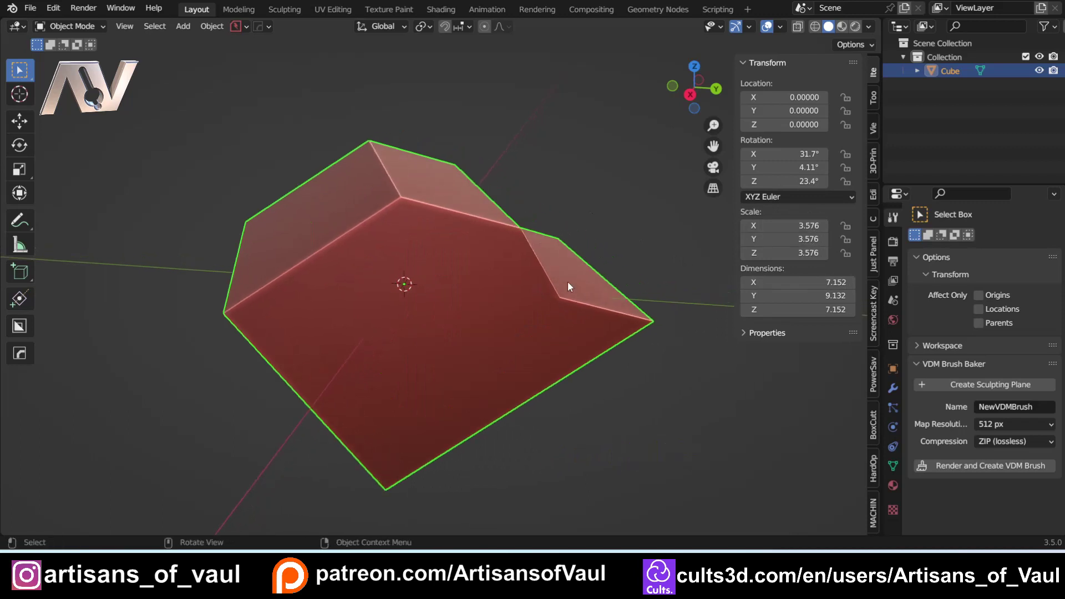
Stretch the block along its local Y axis to a Y scale of about 4.4.
{"action": "key", "text": "s"}
{"action": "key", "text": "y"}
{"action": "key", "text": "y"}
{"action": "left_click", "coordinate": [605, 282]}
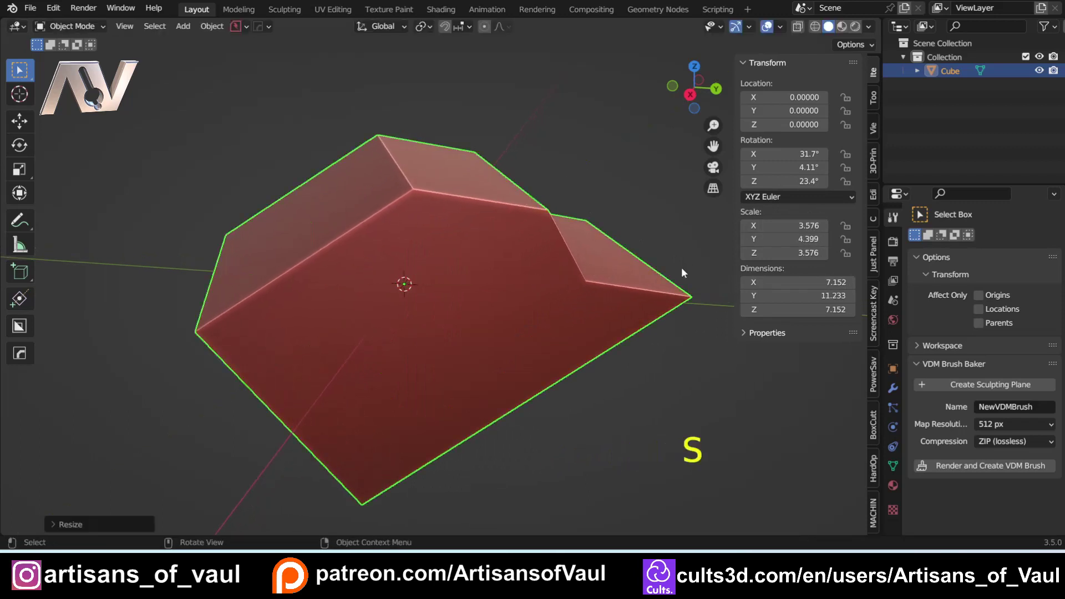
Try beveling the block's long upper edge in Edge select mode, and undo the bevel.
{"action": "middle_click_drag", "start_coordinate": [476, 355], "coordinate": [445, 274]}
{"action": "key", "text": "Tab"}
{"action": "key", "text": "Tab"}
{"action": "key", "text": "Tab"}
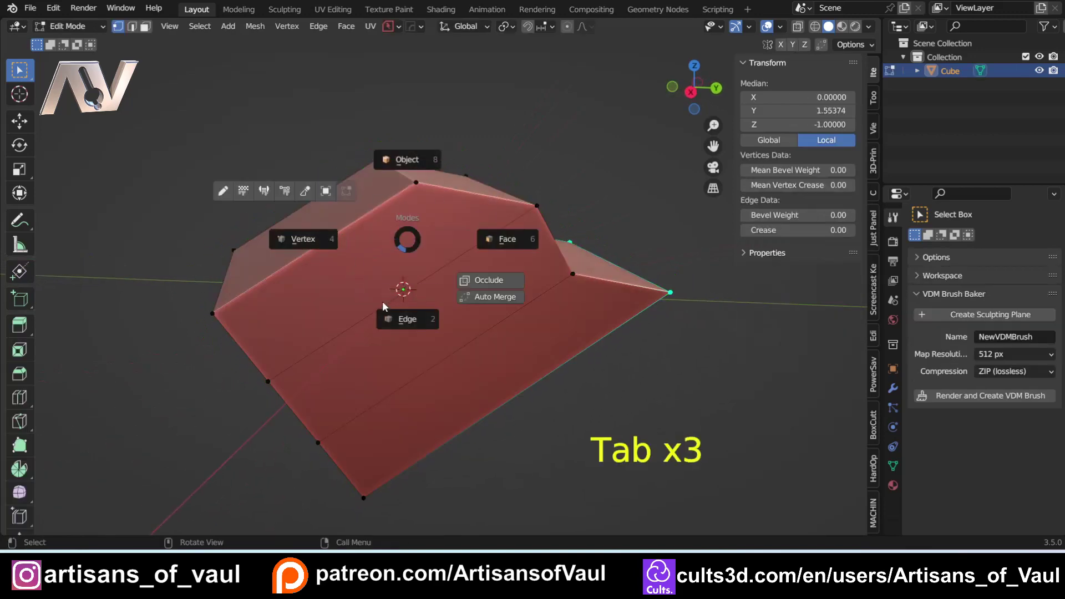
{"action": "left_click", "coordinate": [290, 280]}
{"action": "middle_click_drag", "start_coordinate": [194, 290], "coordinate": [371, 284]}
{"action": "left_click", "coordinate": [235, 295], "text": "shift"}
{"action": "scroll", "coordinate": [507, 311], "scroll_direction": "up", "scroll_amount": 1}
{"action": "key", "text": "ctrl+b"}
{"action": "left_click", "coordinate": [469, 299]}
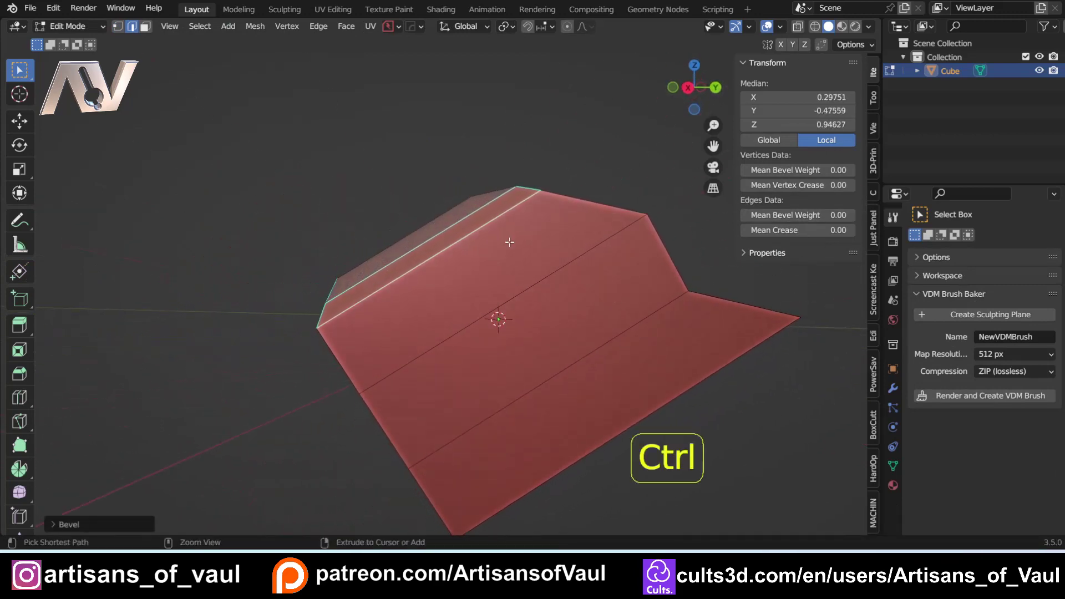
{"action": "key", "text": "ctrl+z"}
Return to Object Mode and apply the block's rotation and scale.
{"action": "middle_click_drag", "start_coordinate": [581, 226], "coordinate": [538, 236], "text": "shift"}
{"action": "key", "text": "Tab"}
{"action": "left_click", "coordinate": [541, 173]}
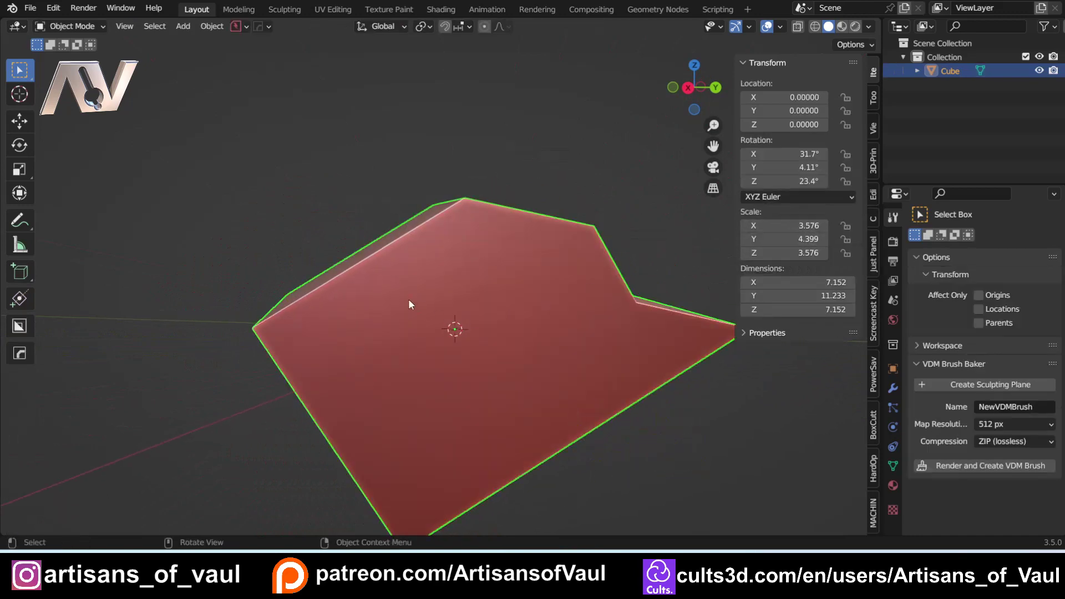
{"action": "middle_click_drag", "start_coordinate": [409, 300], "coordinate": [424, 286]}
{"action": "key", "text": "ctrl+a"}
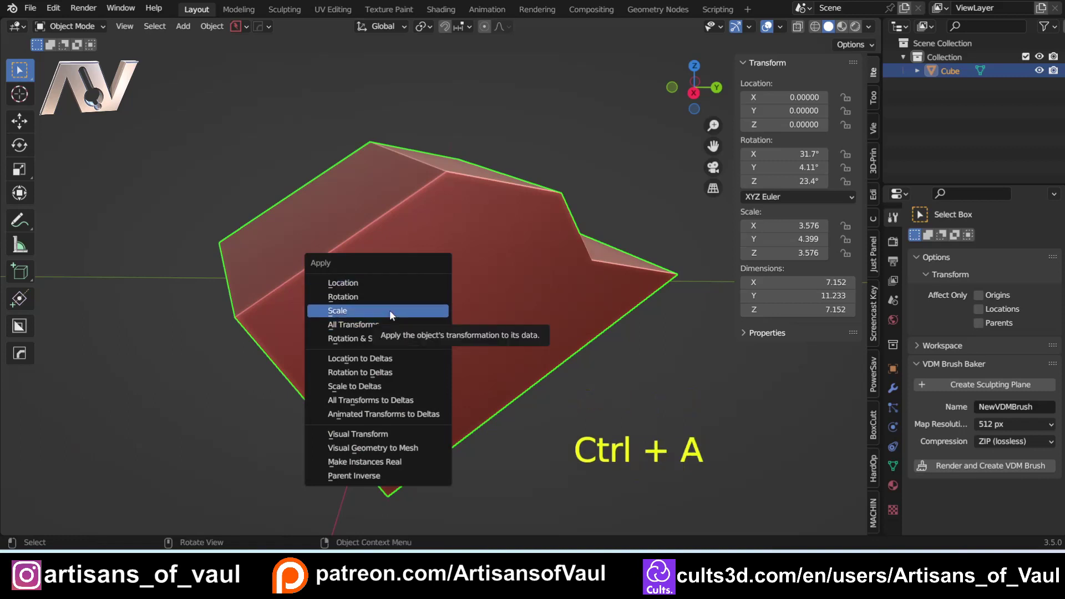
{"action": "left_click", "coordinate": [351, 339]}
{"action": "middle_click_drag", "start_coordinate": [464, 300], "coordinate": [575, 267]}
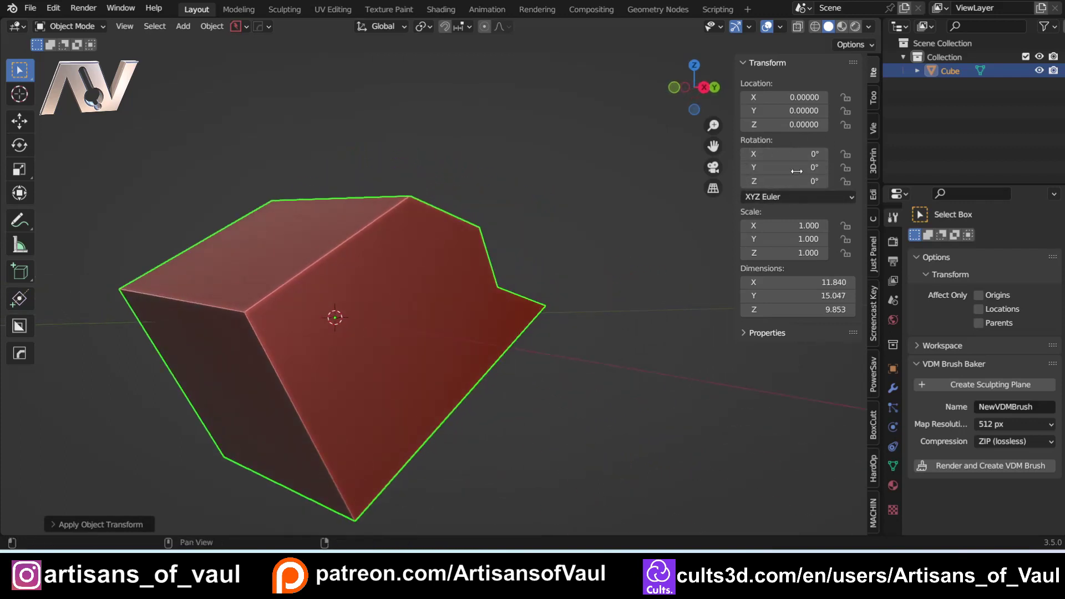
In Edge select mode, add a loop cut around the block and slide it fully onto the stepped end profile.
{"action": "middle_click_drag", "start_coordinate": [730, 184], "coordinate": [350, 265]}
{"action": "key", "text": "Tab"}
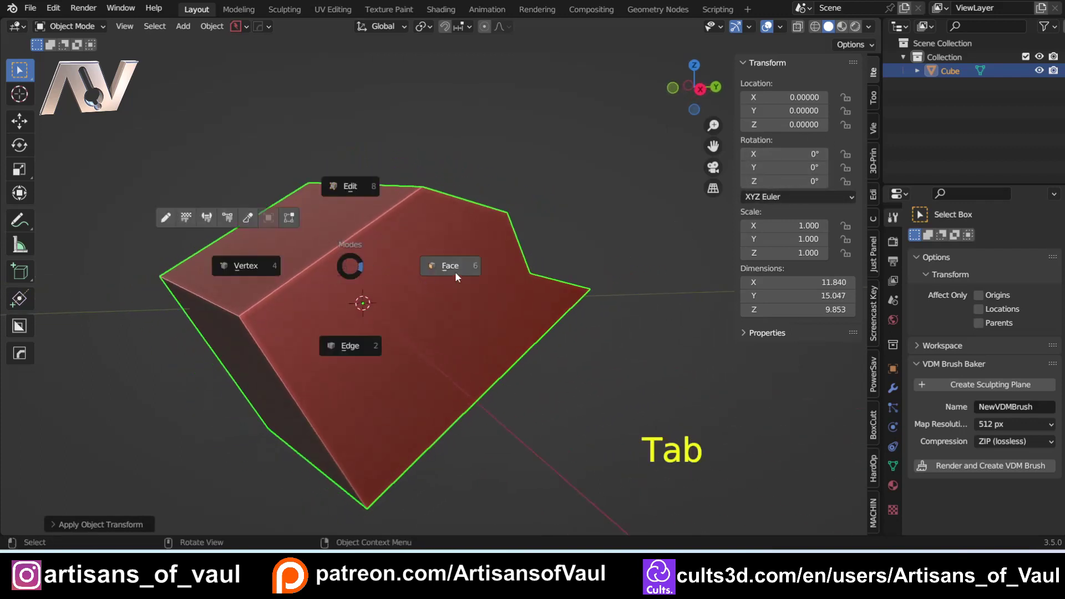
{"action": "left_click", "coordinate": [350, 346]}
{"action": "middle_click_drag", "start_coordinate": [350, 345], "coordinate": [360, 252]}
{"action": "key", "text": "ctrl+r"}
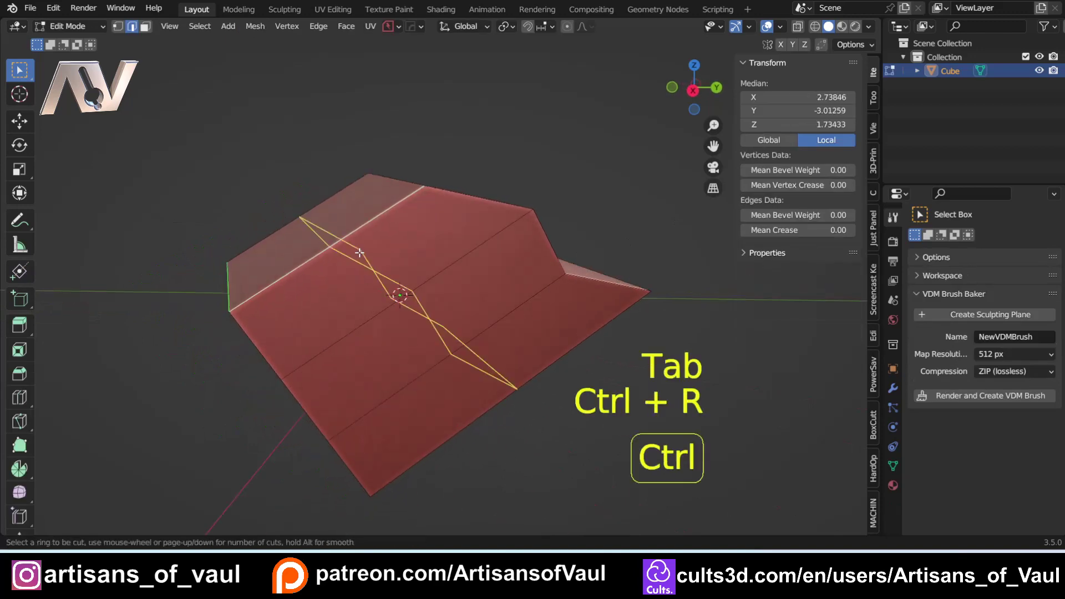
{"action": "left_click_drag", "start_coordinate": [359, 252], "coordinate": [574, 170]}
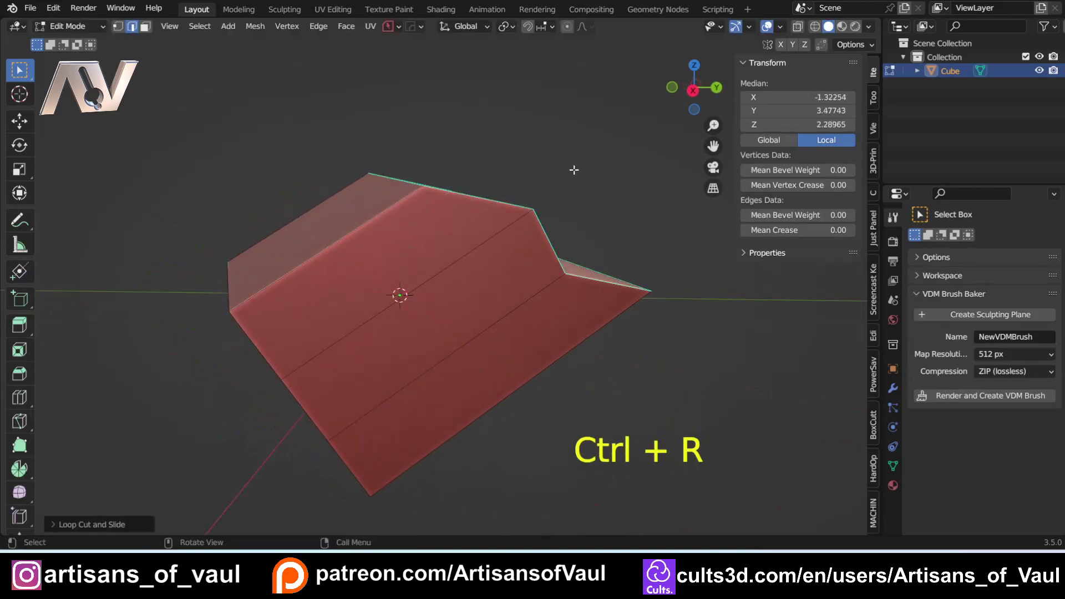
Try moving the loop inward along the local Y axis and along the global Y axis, and cancel the move.
{"action": "key", "text": "g"}
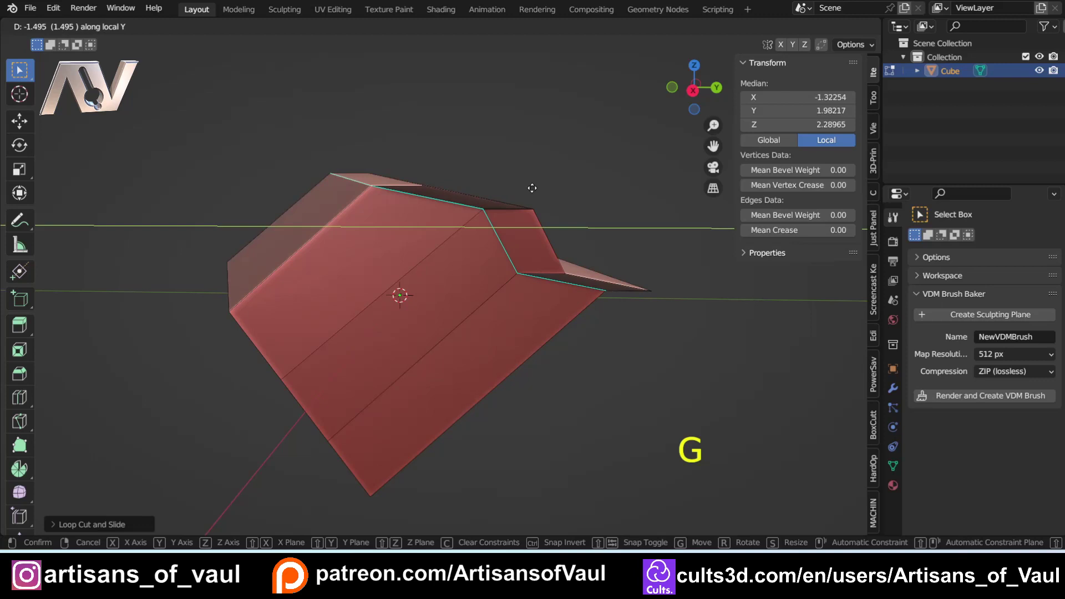
{"action": "key", "text": "y"}
{"action": "key", "text": "y"}
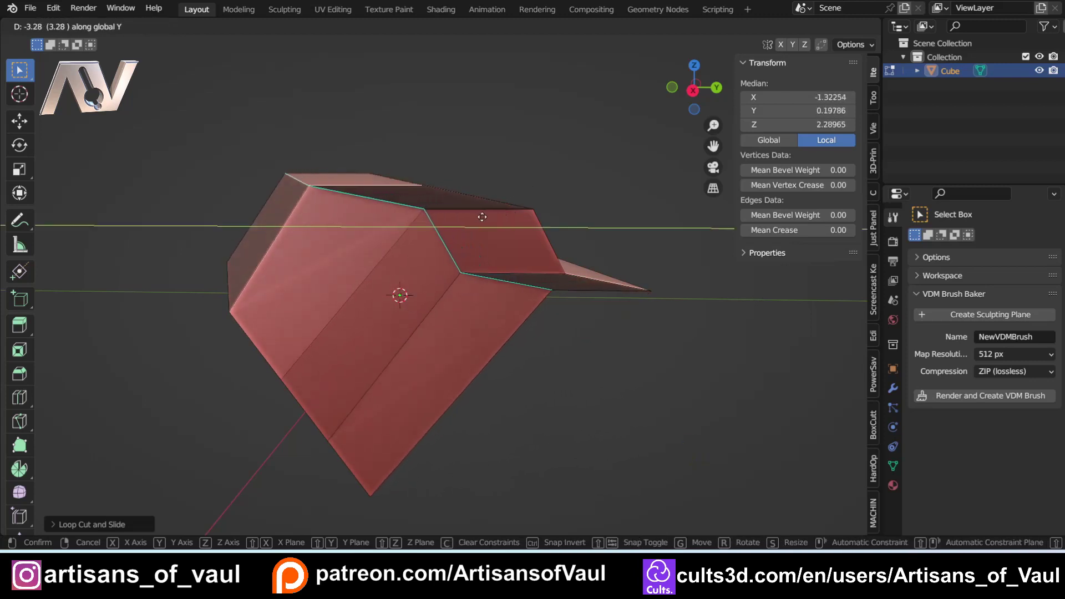
{"action": "right_click", "coordinate": [527, 214]}
Undo the loop cut and the switch to Edit Mode, going back to Object Mode.
{"action": "key", "text": "ctrl+z"}
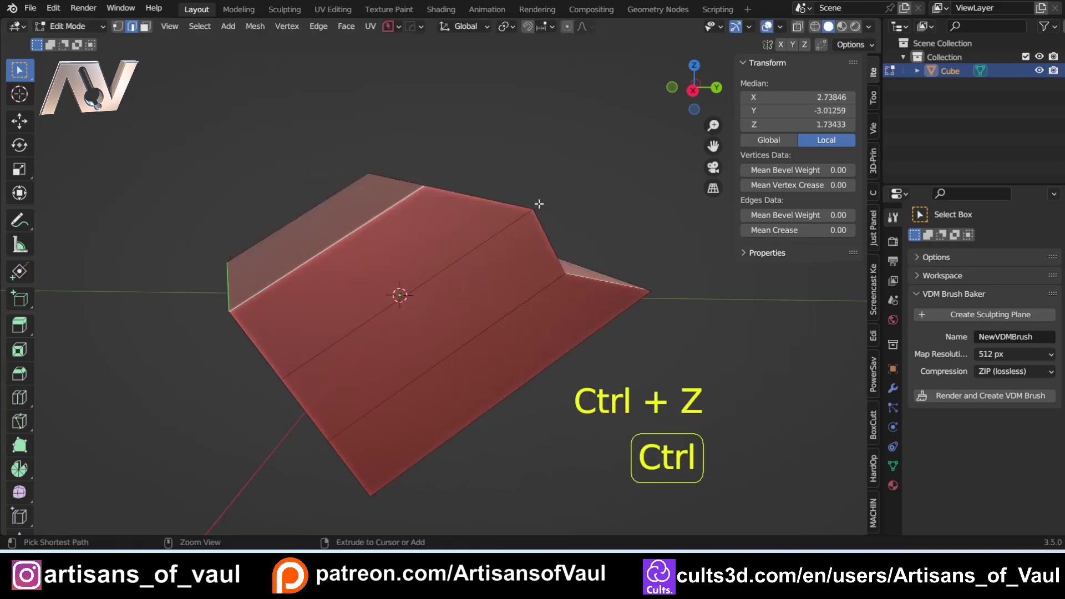
{"action": "key", "text": "ctrl+z"}
{"action": "middle_click_drag", "start_coordinate": [523, 184], "coordinate": [485, 204]}
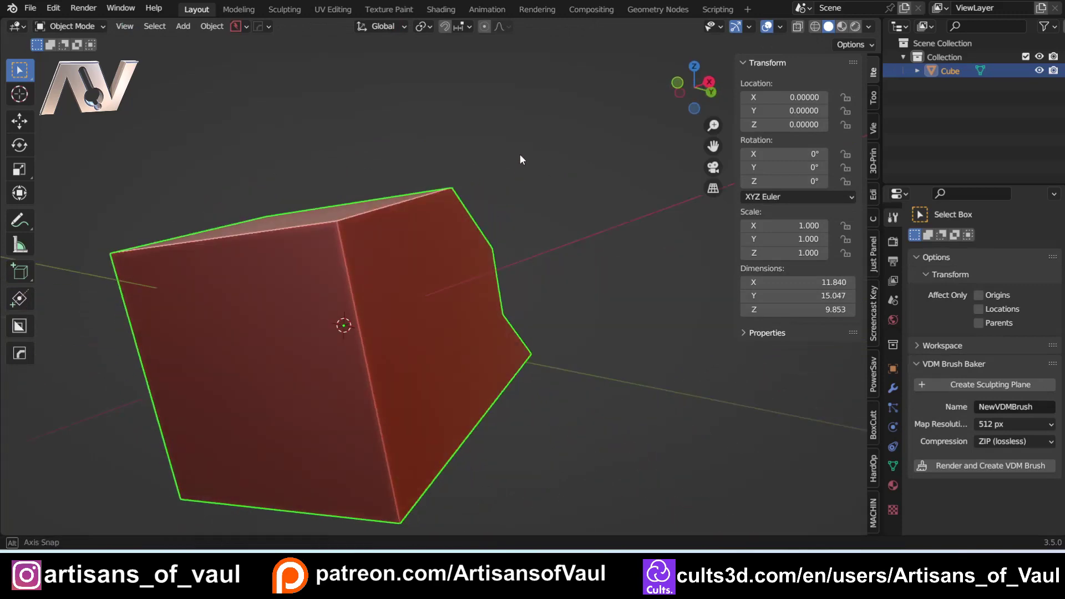
{"action": "middle_click_drag", "start_coordinate": [521, 159], "coordinate": [416, 267]}
{"action": "middle_click_drag", "start_coordinate": [400, 313], "coordinate": [398, 237]}
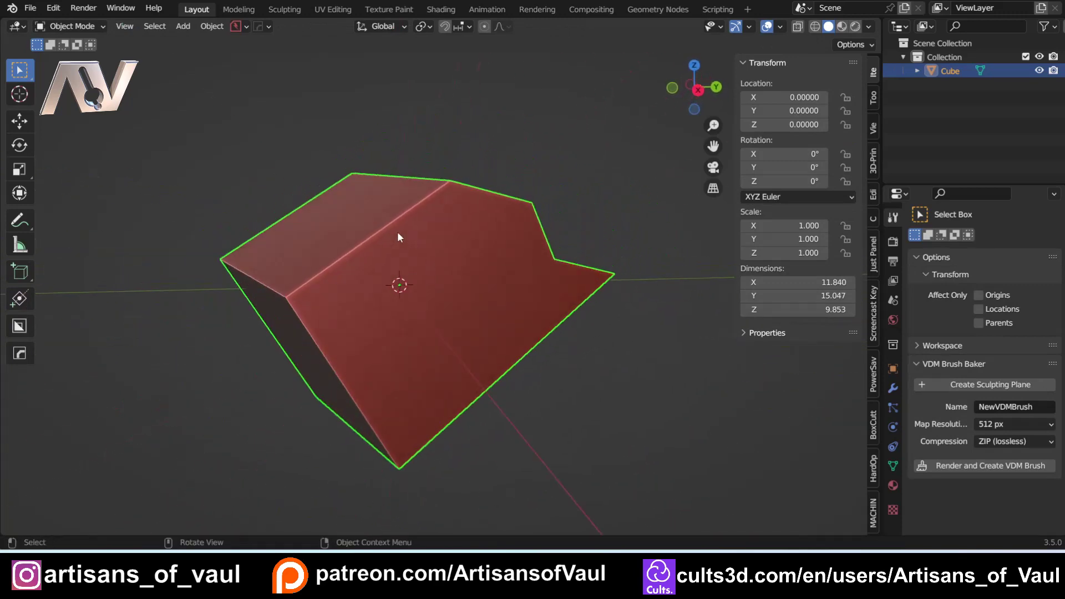
{"action": "middle_click_drag", "start_coordinate": [509, 299], "coordinate": [388, 322]}
{"action": "middle_click_drag", "start_coordinate": [388, 323], "coordinate": [350, 336], "text": "shift"}
{"action": "scroll", "coordinate": [401, 331], "scroll_direction": "up", "scroll_amount": 2}
{"action": "middle_click_drag", "start_coordinate": [349, 336], "coordinate": [379, 290]}
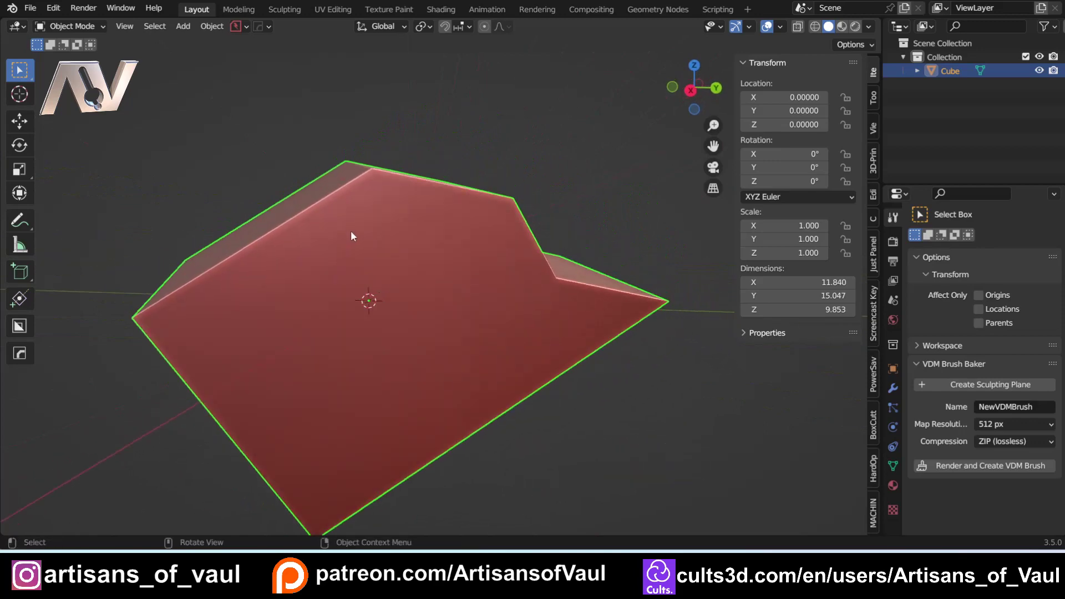
Set the transform orientation to View.
{"action": "middle_click_drag", "start_coordinate": [350, 230], "coordinate": [387, 28]}
{"action": "left_click", "coordinate": [403, 27]}
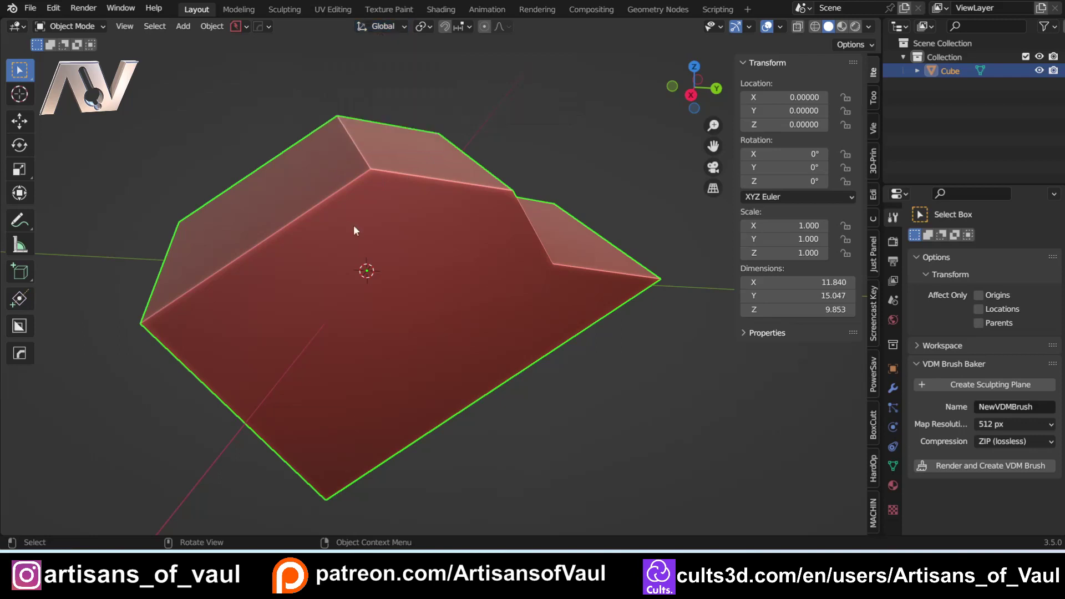
{"action": "left_click", "coordinate": [407, 26]}
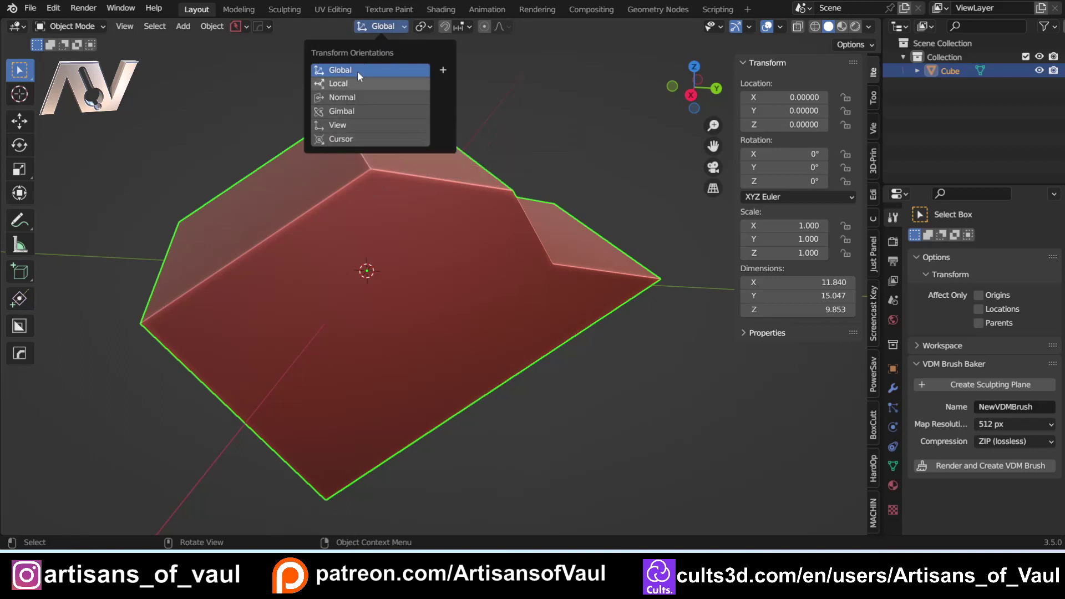
{"action": "left_click", "coordinate": [377, 32]}
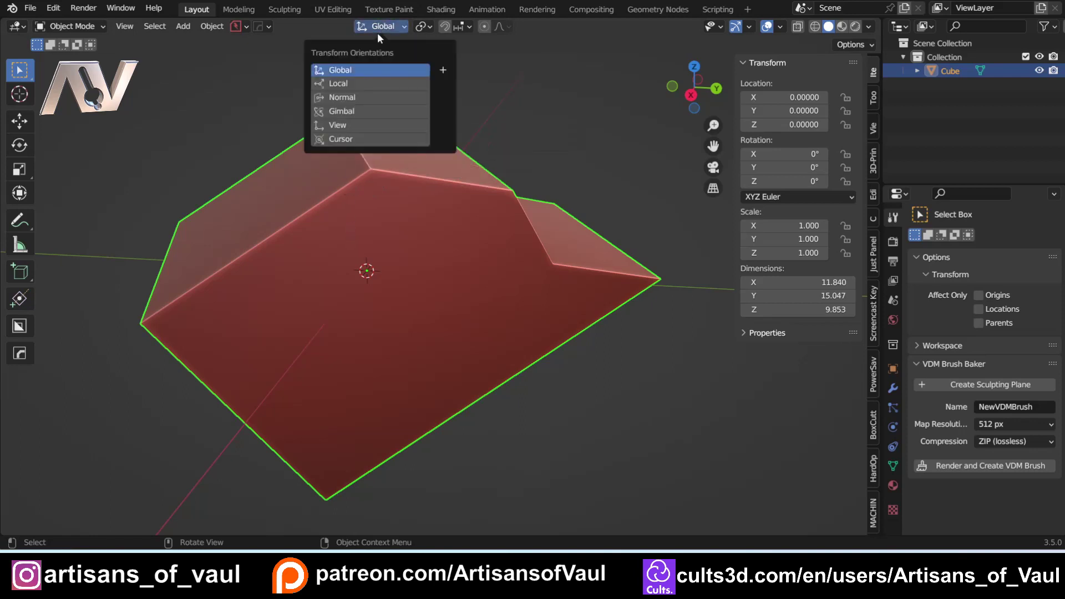
{"action": "left_click", "coordinate": [344, 125]}
Select the block's long upper edge in Edge select mode and align the top view to it.
{"action": "middle_click_drag", "start_coordinate": [333, 166], "coordinate": [418, 247], "text": "shift"}
{"action": "key", "text": "Tab"}
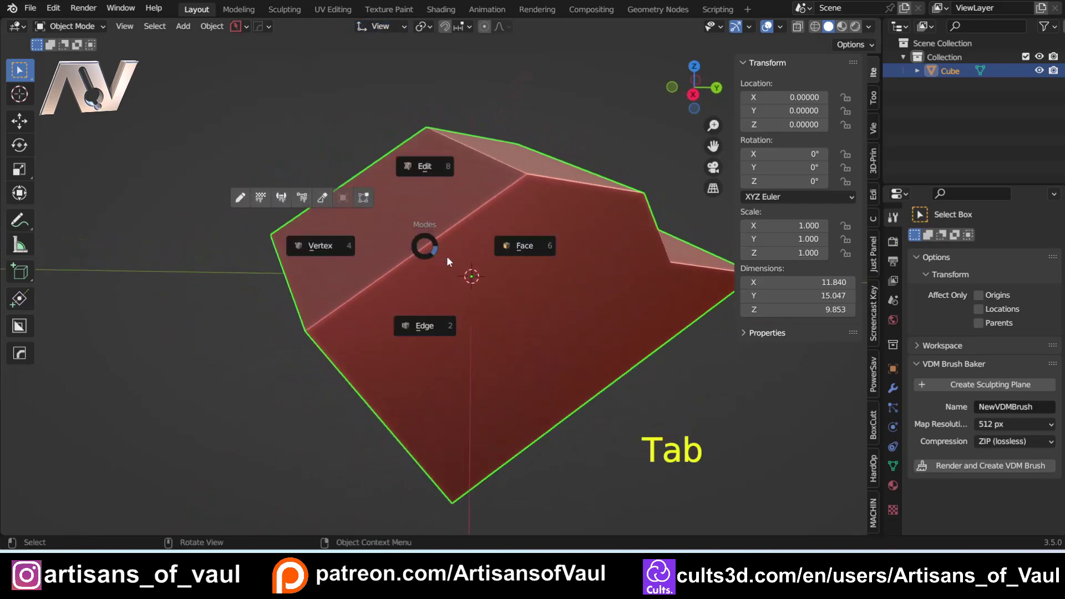
{"action": "left_click", "coordinate": [400, 333]}
{"action": "left_click", "coordinate": [400, 265]}
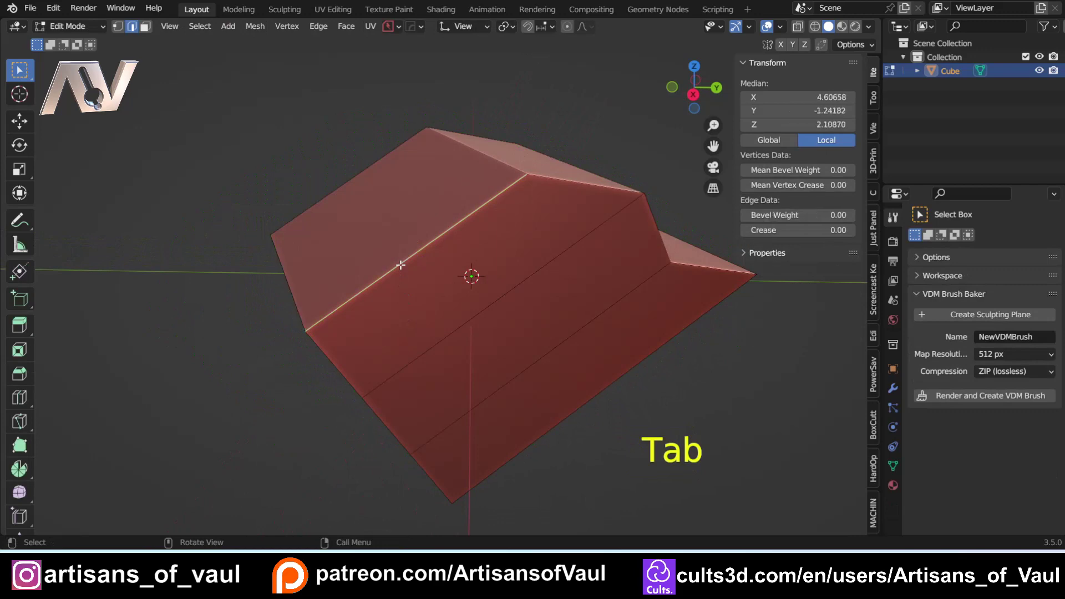
{"action": "scroll", "coordinate": [480, 291], "scroll_direction": "up", "scroll_amount": 1}
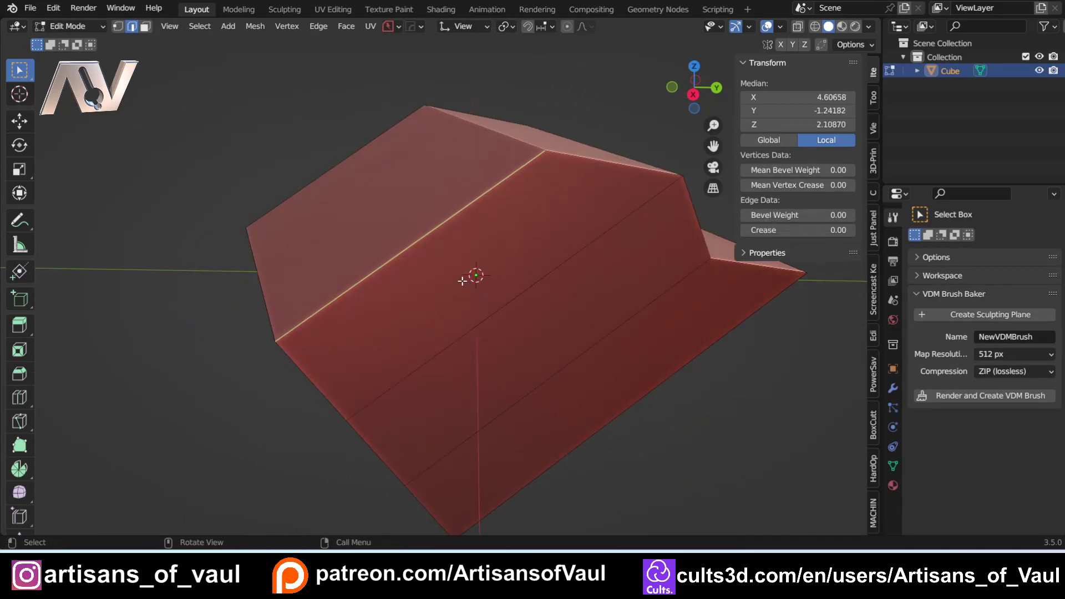
{"action": "key", "text": "shift+KP_7"}
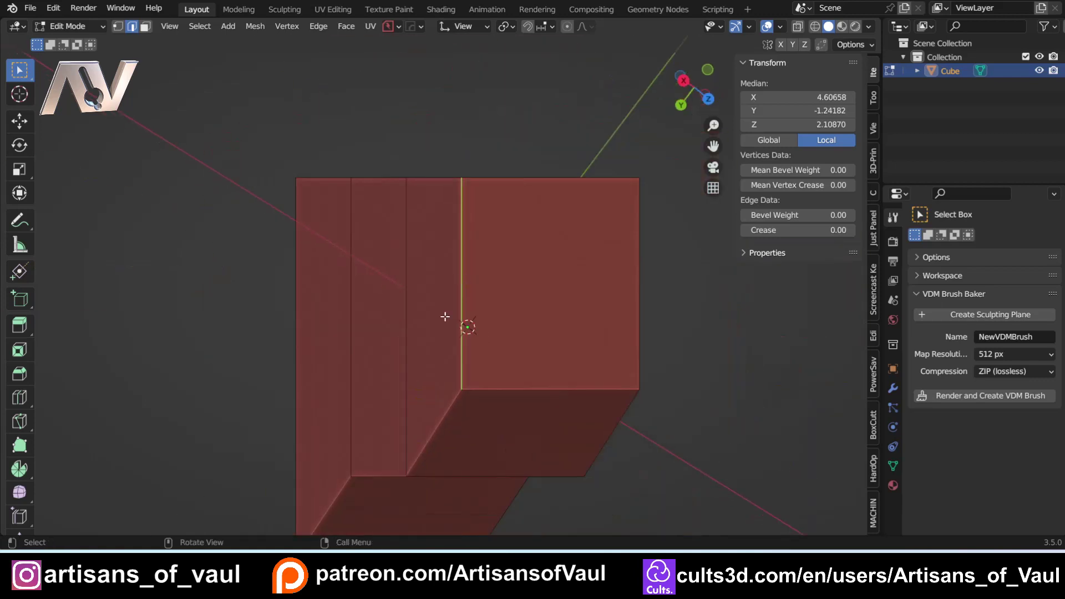
{"action": "middle_click_drag", "start_coordinate": [445, 316], "coordinate": [518, 252], "text": "shift"}
{"action": "middle_click_drag", "start_coordinate": [554, 166], "coordinate": [467, 200], "text": "shift"}
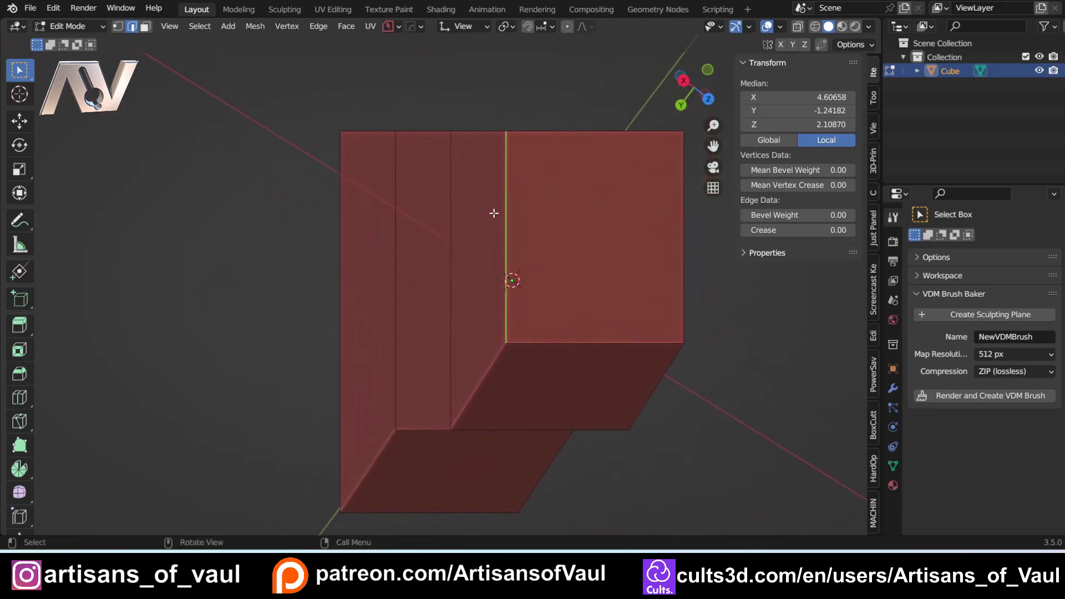
{"action": "scroll", "coordinate": [483, 239], "scroll_direction": "up", "scroll_amount": 1}
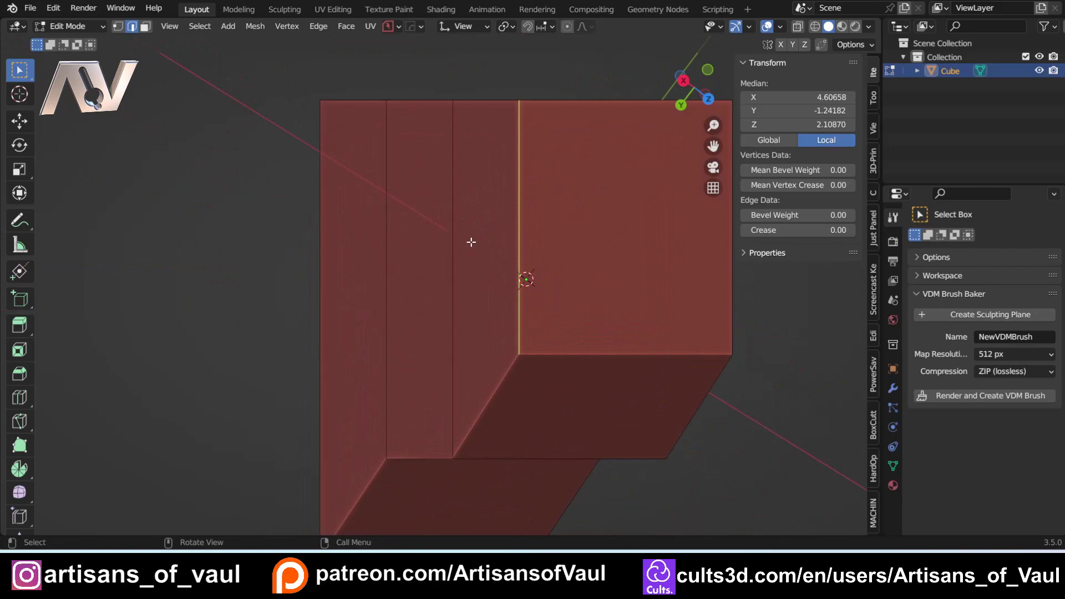
Add a loop cut across the aligned block and slide it down onto the stepped end profile.
{"action": "key", "text": "ctrl+r"}
{"action": "left_click", "coordinate": [455, 243]}
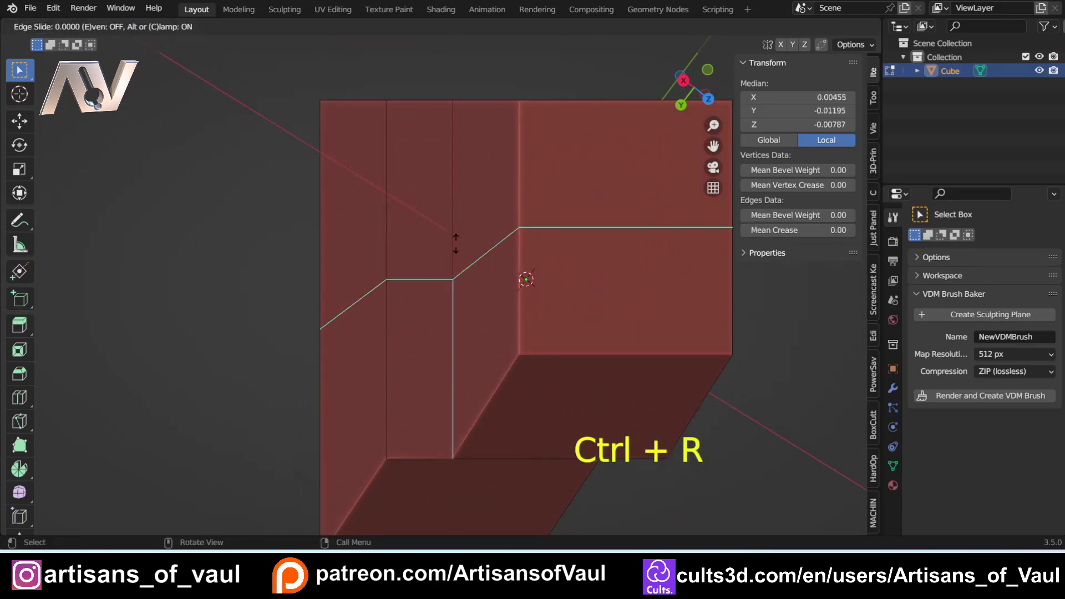
{"action": "left_click_drag", "start_coordinate": [455, 243], "coordinate": [449, 437]}
{"action": "left_click", "coordinate": [449, 454]}
Try moving the loop up along the view's Y axis, cancel the move and undo the loop cut.
{"action": "middle_click_drag", "start_coordinate": [514, 399], "coordinate": [494, 351], "text": "shift"}
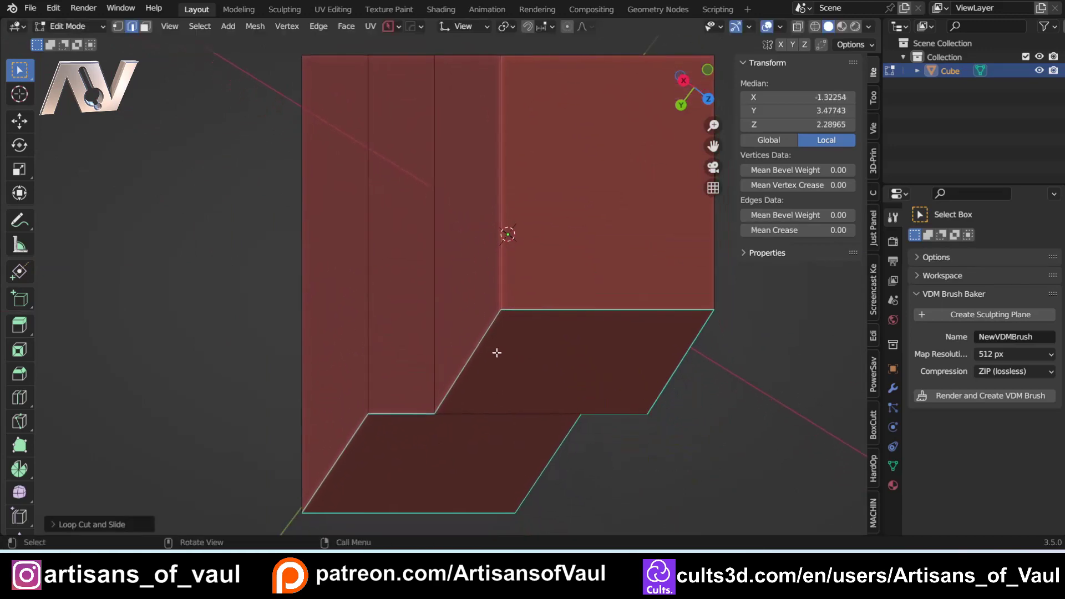
{"action": "key", "text": "g"}
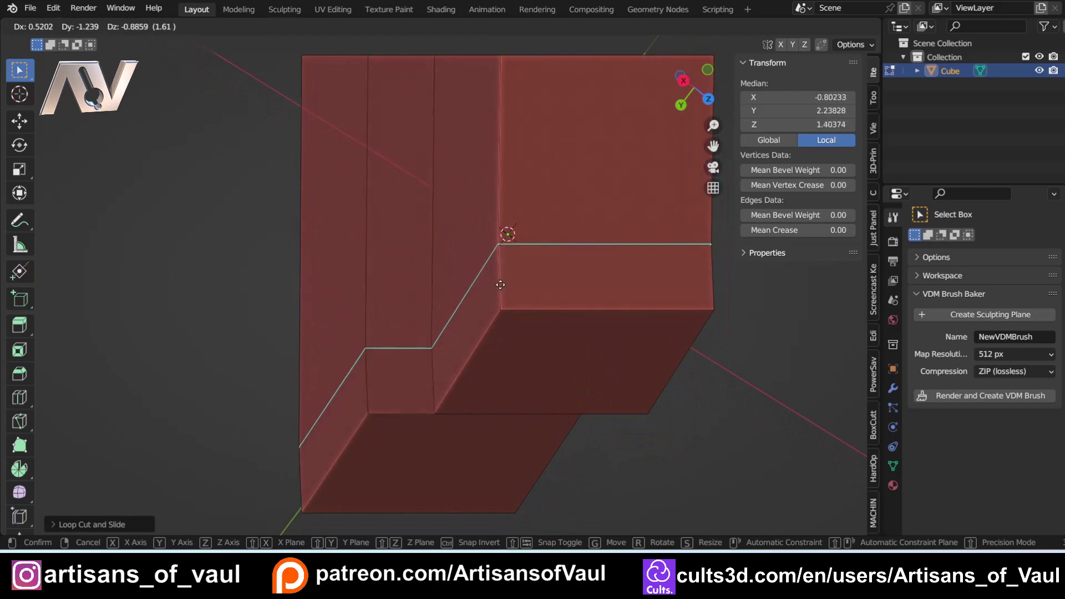
{"action": "key", "text": "y"}
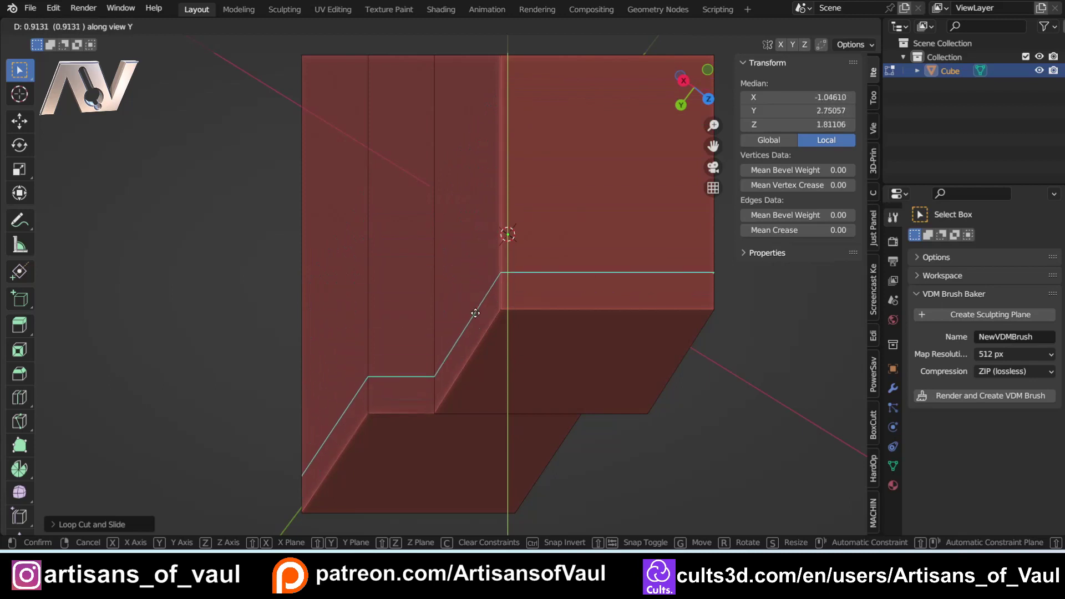
{"action": "right_click", "coordinate": [475, 313]}
{"action": "key", "text": "ctrl+z"}
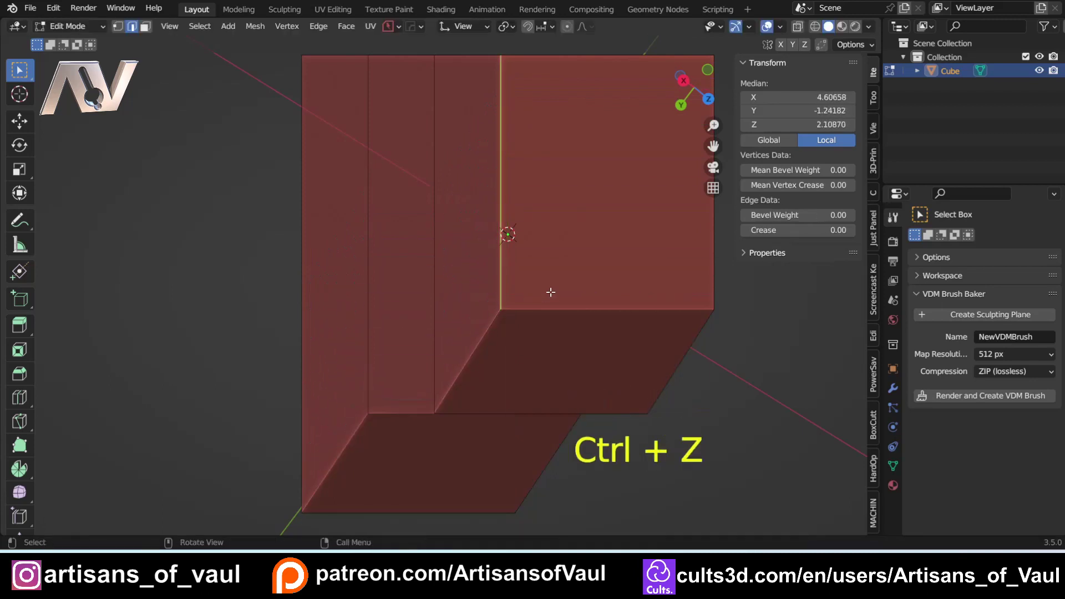
Enable the Move object gizmo and set the gizmo orientation to View.
{"action": "left_click", "coordinate": [750, 26]}
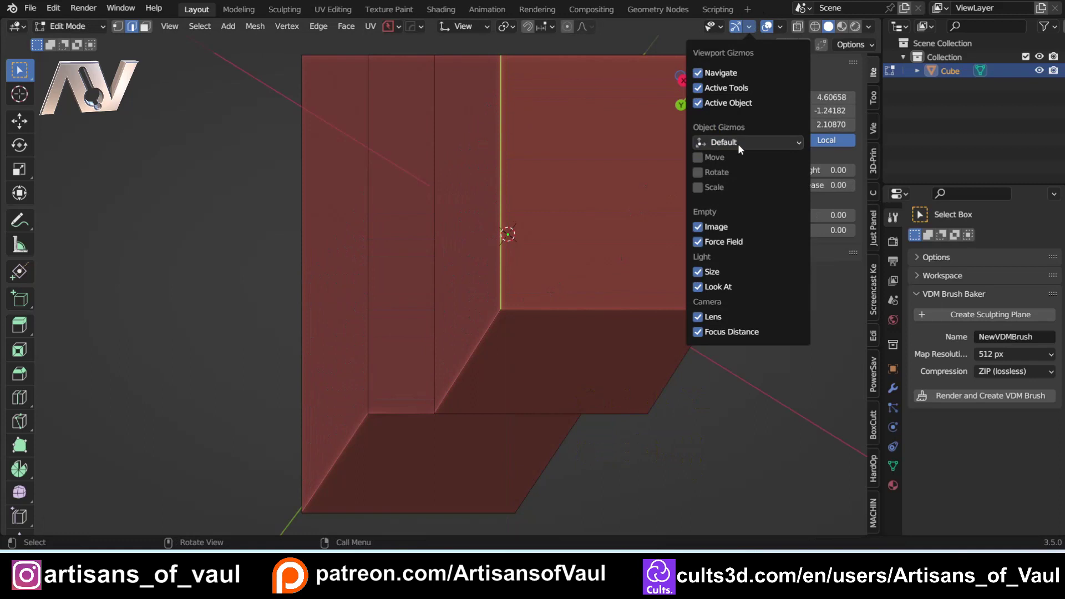
{"action": "left_click", "coordinate": [700, 158]}
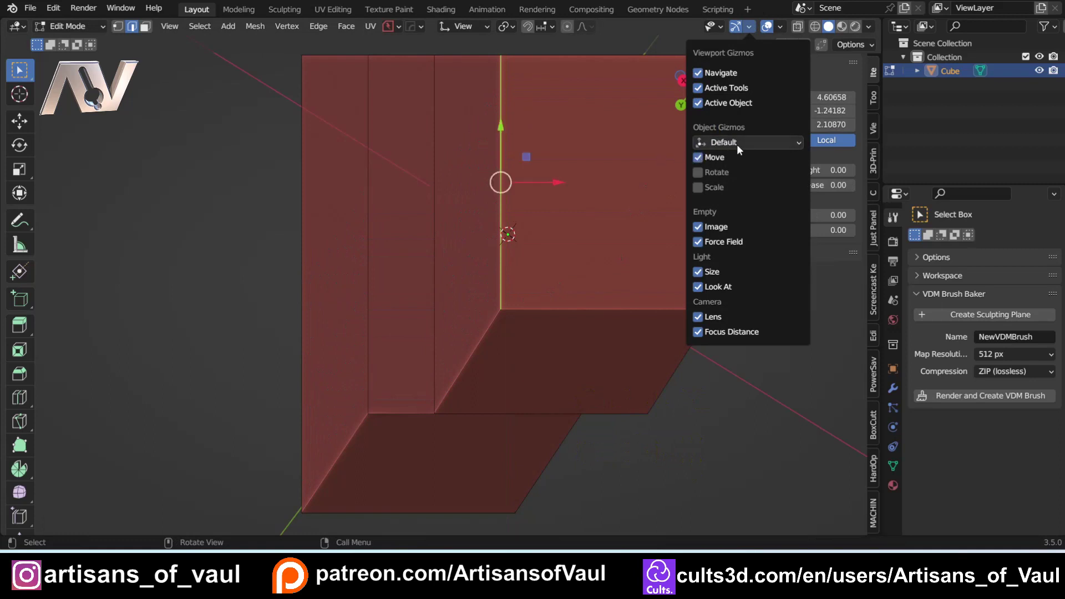
{"action": "left_click", "coordinate": [749, 27]}
{"action": "left_click", "coordinate": [724, 143]}
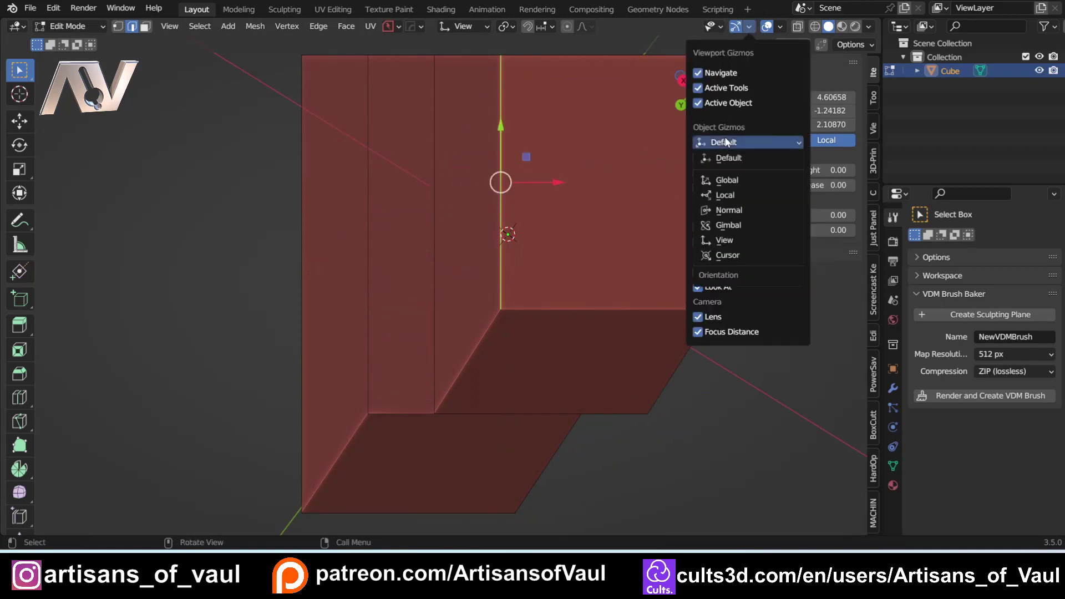
{"action": "left_click", "coordinate": [723, 241]}
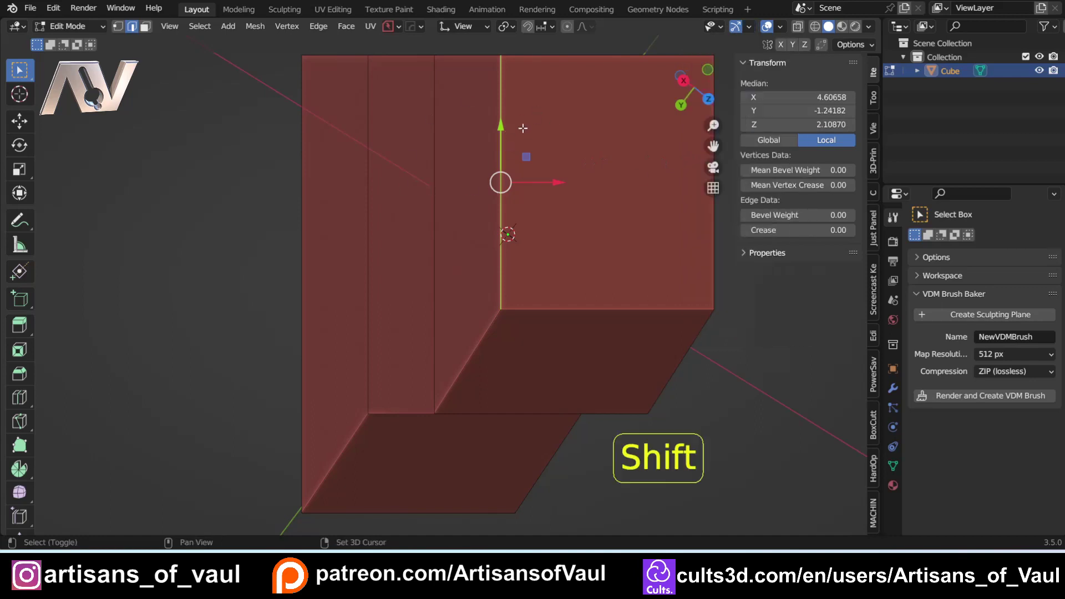
{"action": "middle_click_drag", "start_coordinate": [506, 127], "coordinate": [462, 174], "text": "shift"}
{"action": "middle_click_drag", "start_coordinate": [469, 131], "coordinate": [521, 115], "text": "shift"}
Add a loop cut across the block, slide it onto the stepped end profile and try moving it inward along the view's Y axis.
{"action": "key", "text": "Tab"}
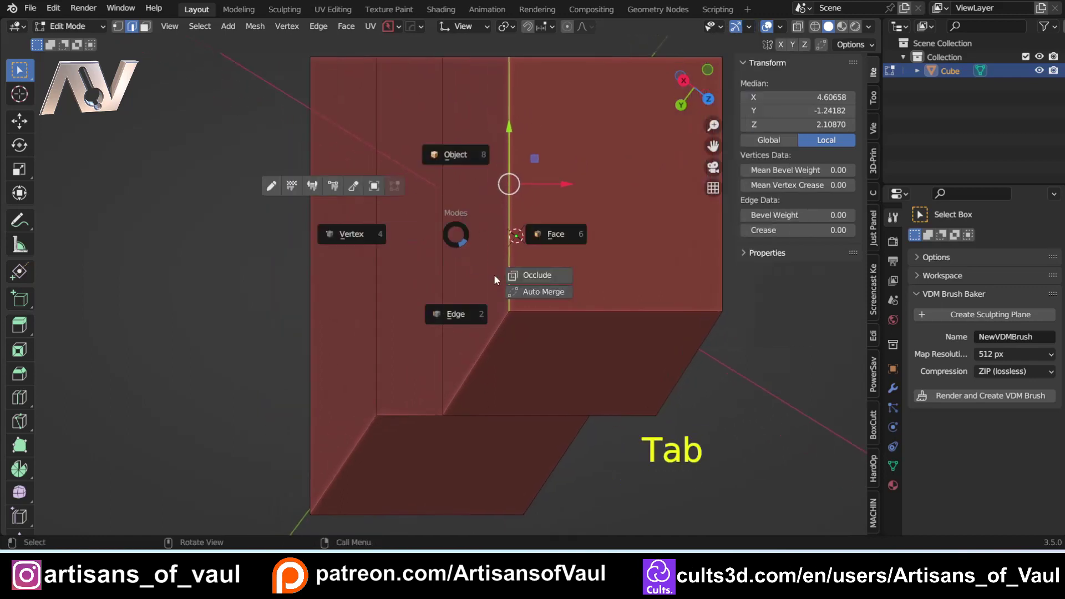
{"action": "key", "text": "ctrl+r"}
{"action": "left_click", "coordinate": [459, 199]}
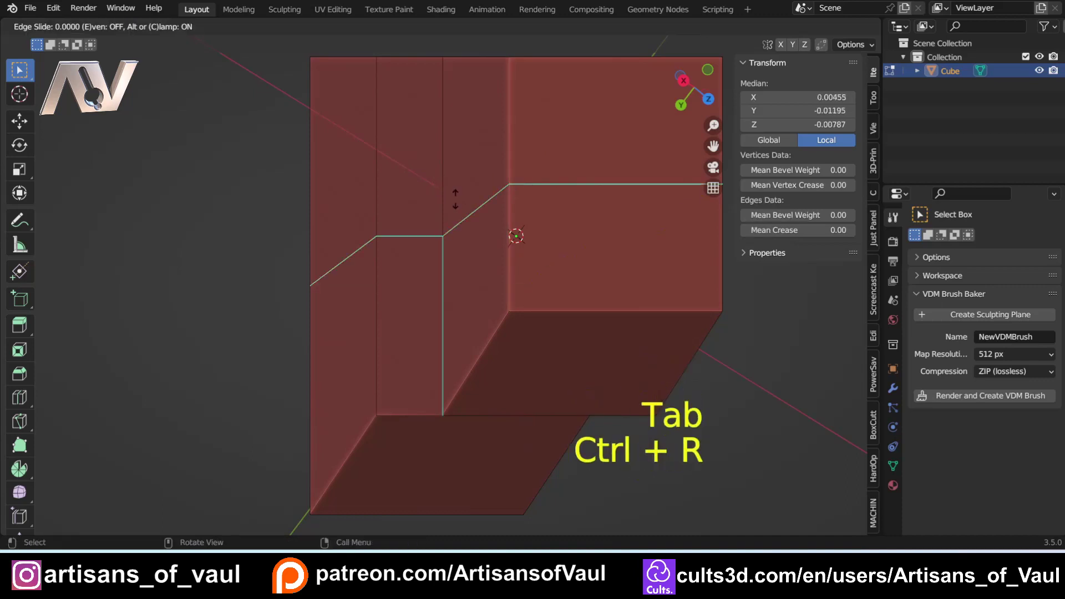
{"action": "left_click", "coordinate": [490, 305]}
{"action": "key", "text": "g"}
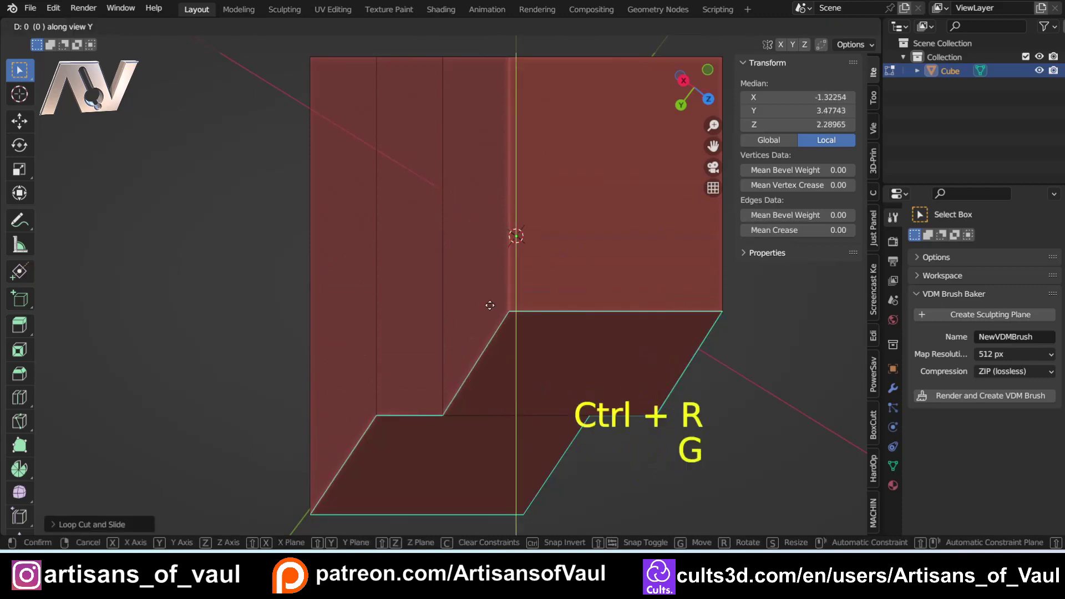
{"action": "left_click", "coordinate": [507, 157]}
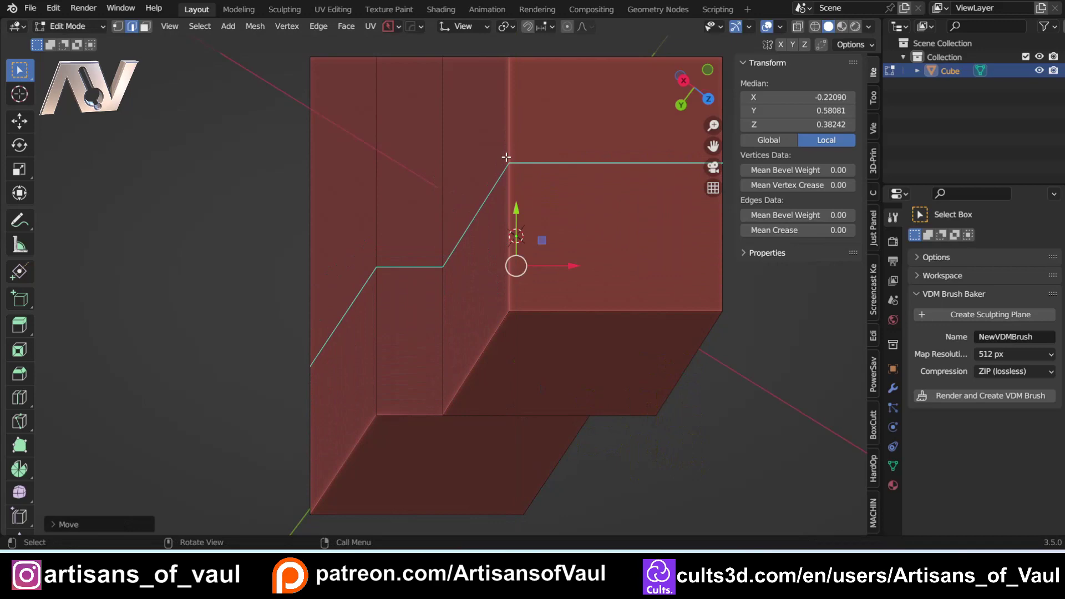
Inspect the offset loop from other angles and undo both the move and the loop cut.
{"action": "left_click", "coordinate": [466, 26]}
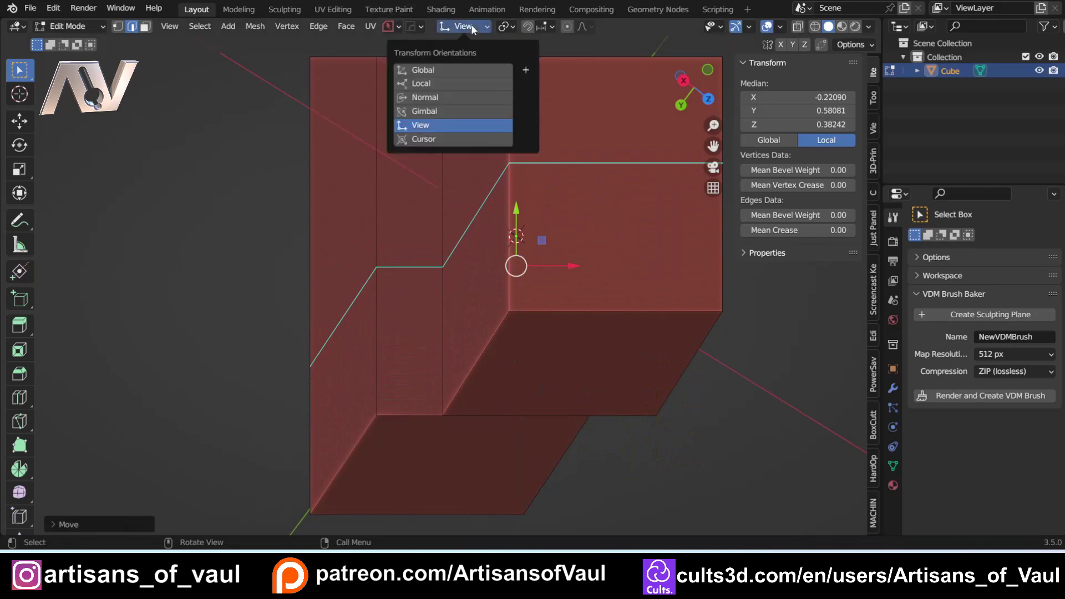
{"action": "middle_click_drag", "start_coordinate": [299, 422], "coordinate": [404, 406]}
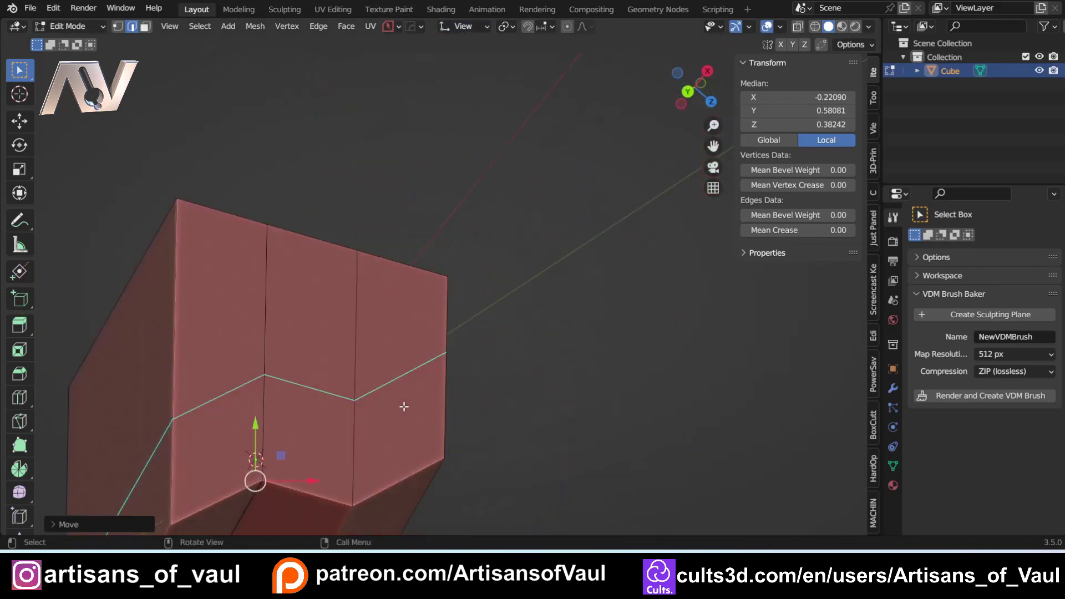
{"action": "middle_click_drag", "start_coordinate": [291, 361], "coordinate": [495, 316], "text": "shift"}
{"action": "key", "text": "KP_1"}
{"action": "scroll", "coordinate": [461, 283], "scroll_direction": "up", "scroll_amount": 1}
{"action": "middle_click_drag", "start_coordinate": [460, 282], "coordinate": [417, 221]}
{"action": "key", "text": "ctrl+z"}
{"action": "key", "text": "ctrl+z"}
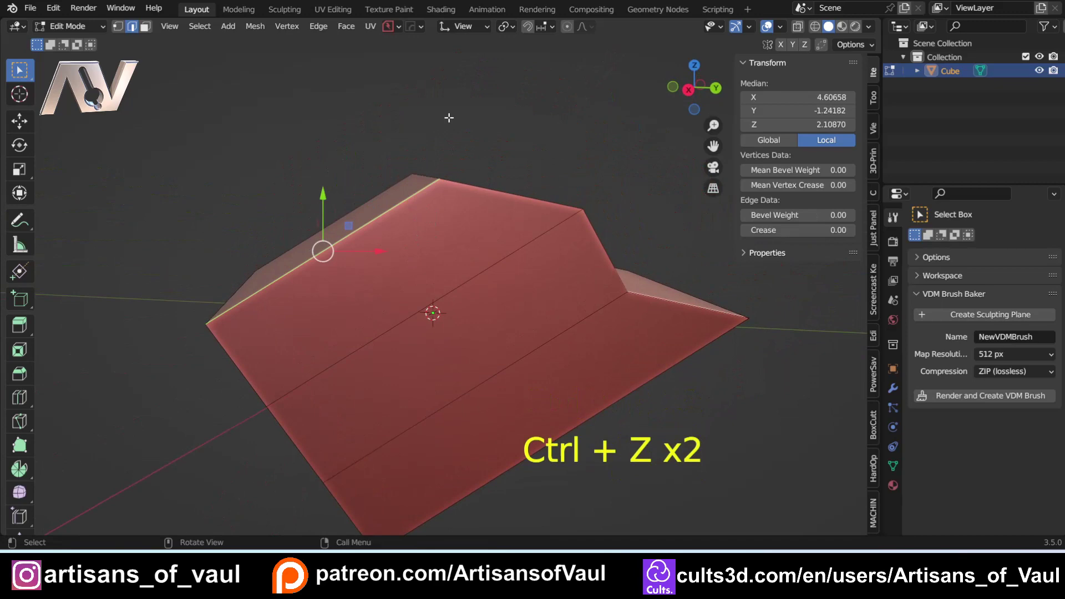
Select the block's long upper edge and create a custom transform orientation from it.
{"action": "left_click", "coordinate": [484, 27]}
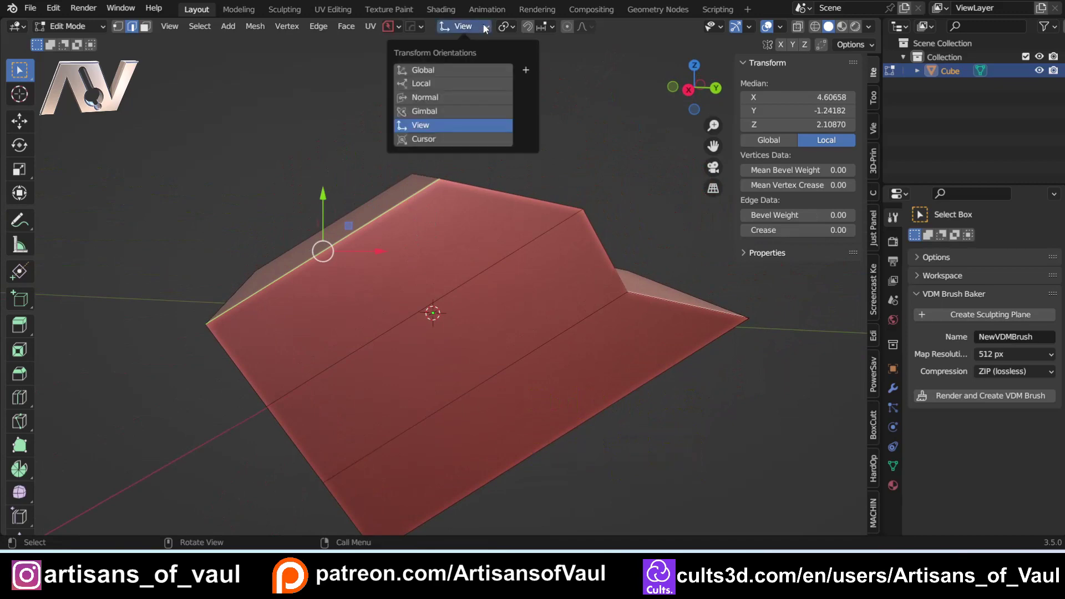
{"action": "left_click", "coordinate": [581, 170]}
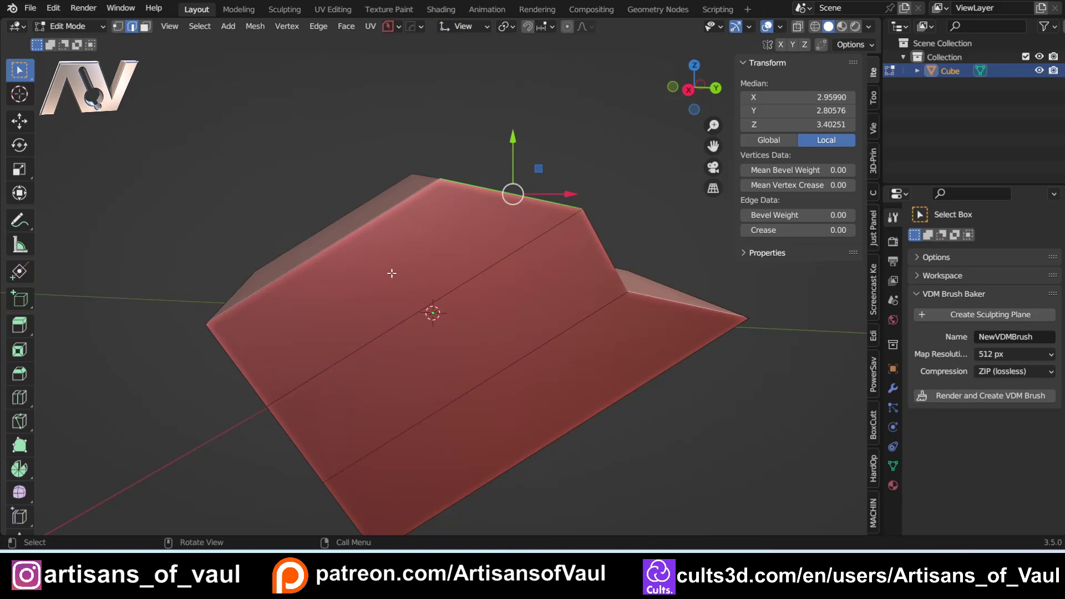
{"action": "middle_click_drag", "start_coordinate": [330, 245], "coordinate": [492, 252], "text": "shift"}
{"action": "key", "text": "Tab"}
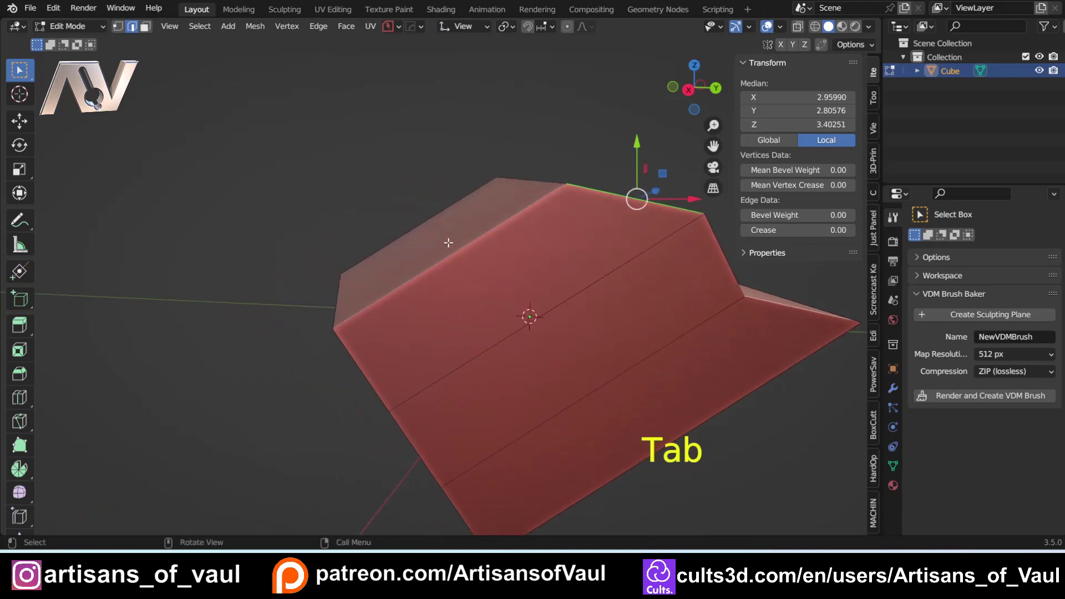
{"action": "left_click", "coordinate": [450, 252]}
{"action": "middle_click_drag", "start_coordinate": [559, 233], "coordinate": [498, 234], "text": "shift"}
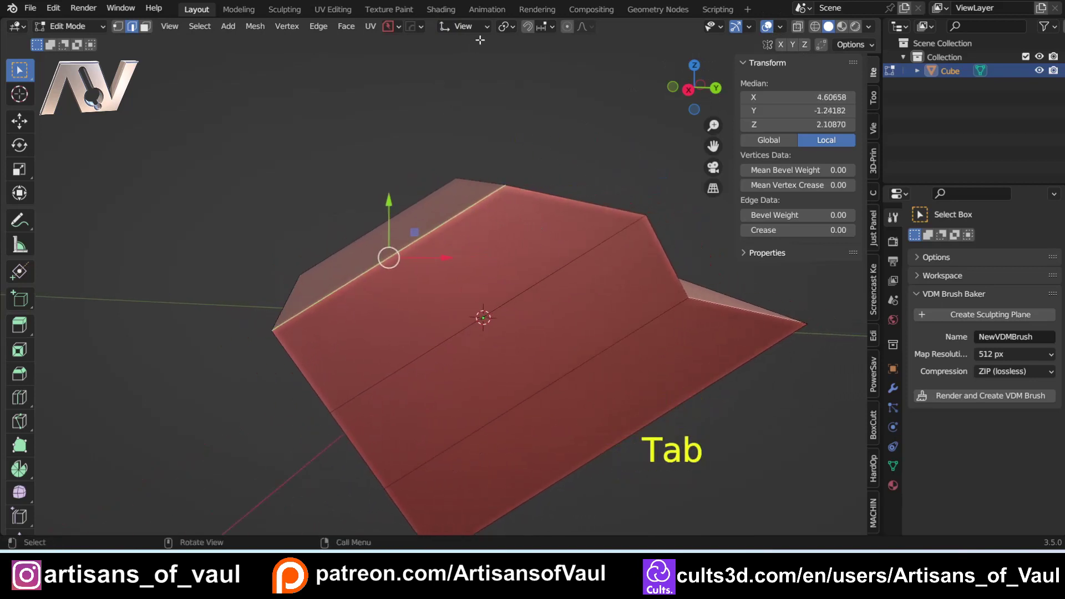
{"action": "left_click", "coordinate": [488, 26]}
{"action": "left_click", "coordinate": [525, 70]}
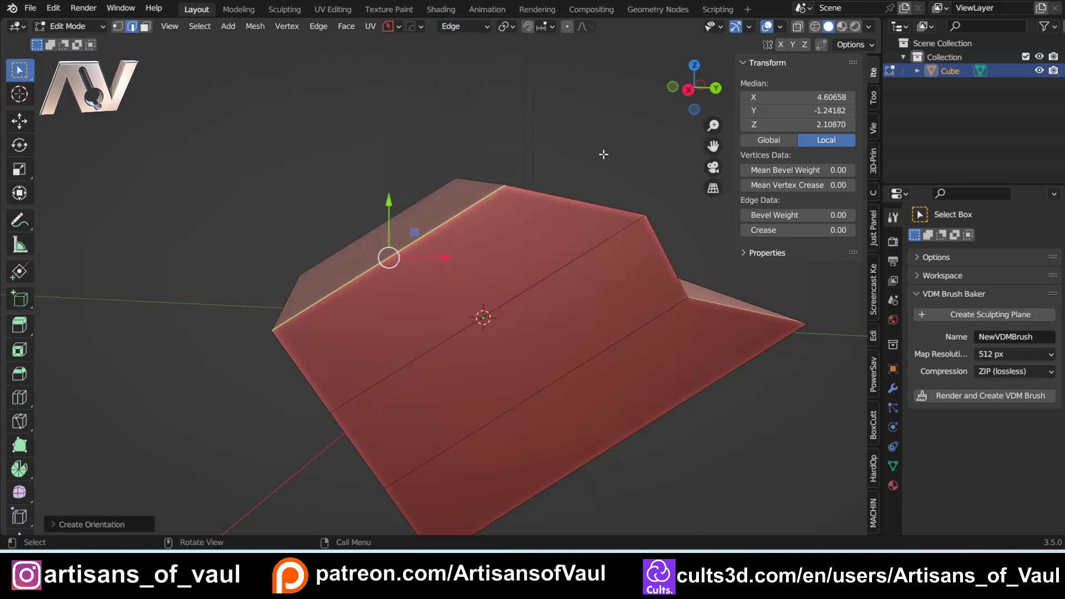
Set the object gizmo orientation to the custom Edge orientation.
{"action": "left_click", "coordinate": [749, 26]}
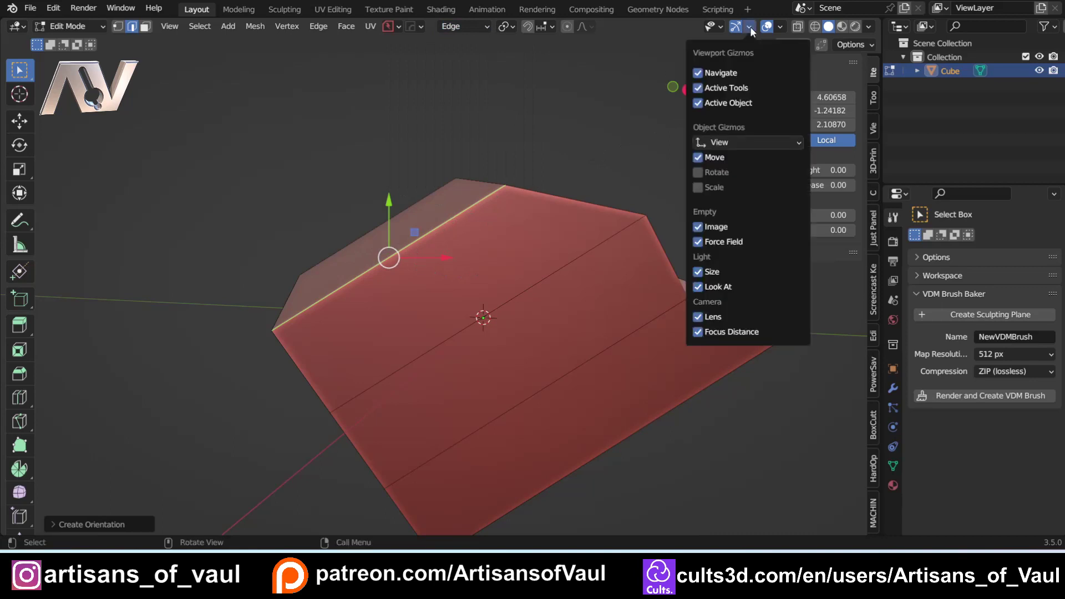
{"action": "left_click", "coordinate": [726, 140]}
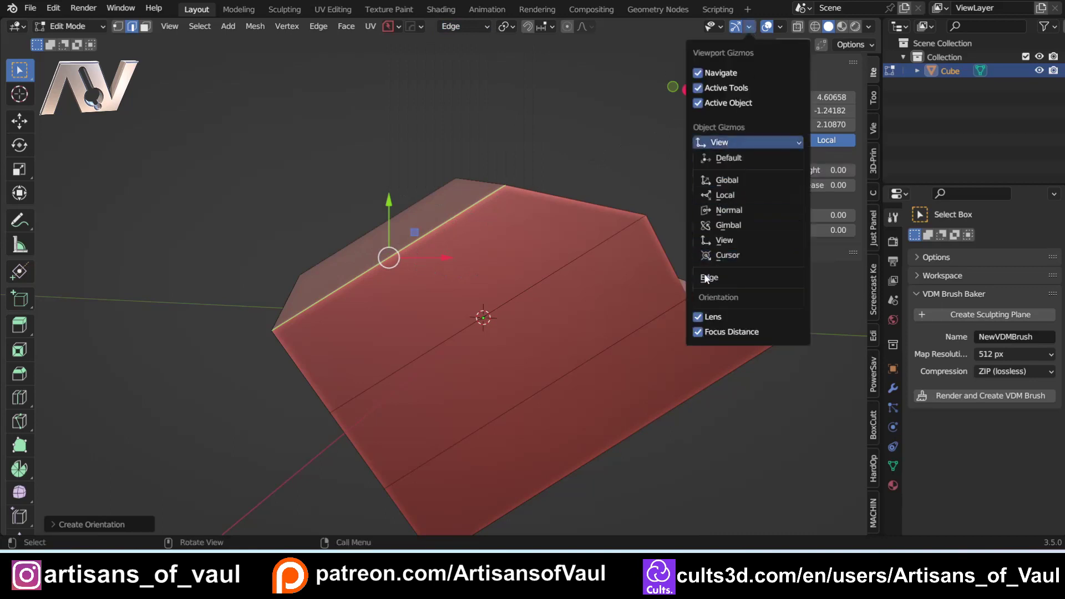
{"action": "left_click", "coordinate": [733, 272]}
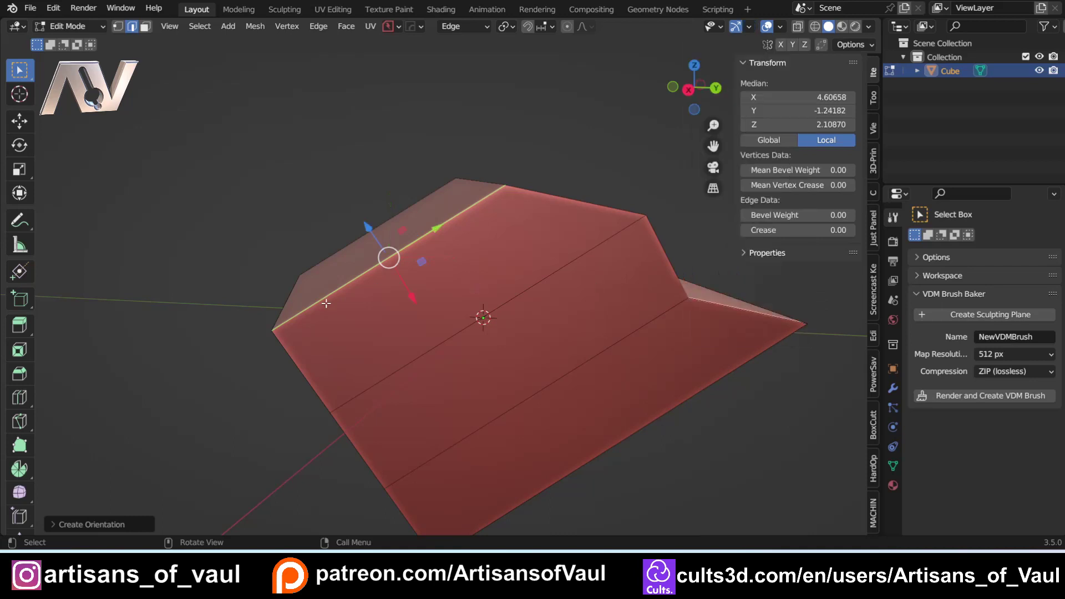
Examine from several angles how the Move gizmo's axes line up with the selected upper edge.
{"action": "middle_click_drag", "start_coordinate": [407, 276], "coordinate": [499, 276]}
{"action": "scroll", "coordinate": [419, 238], "scroll_direction": "up", "scroll_amount": 3}
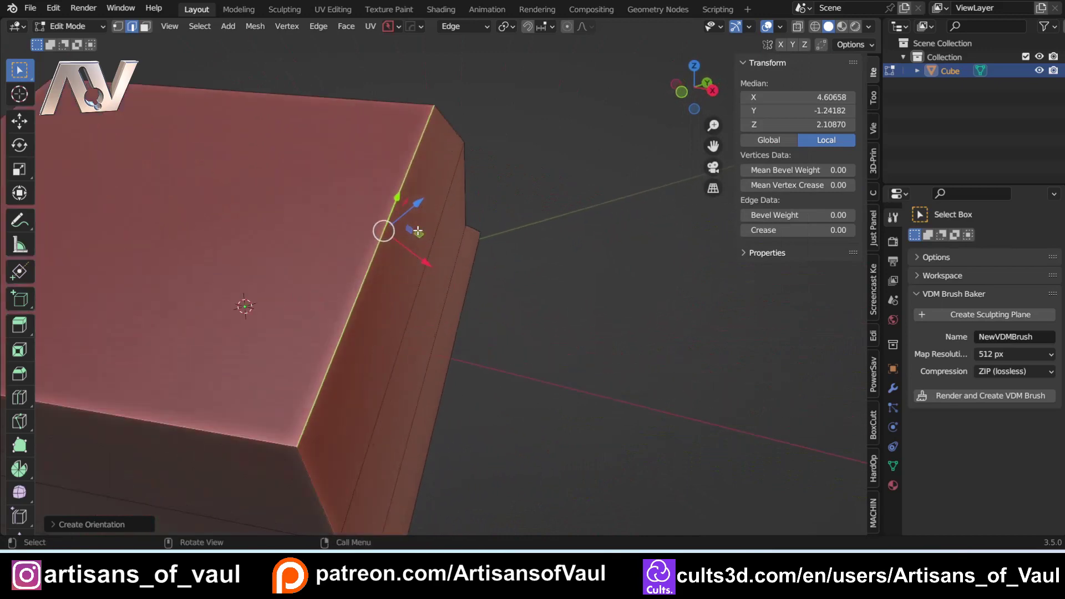
{"action": "middle_click_drag", "start_coordinate": [365, 261], "coordinate": [368, 243]}
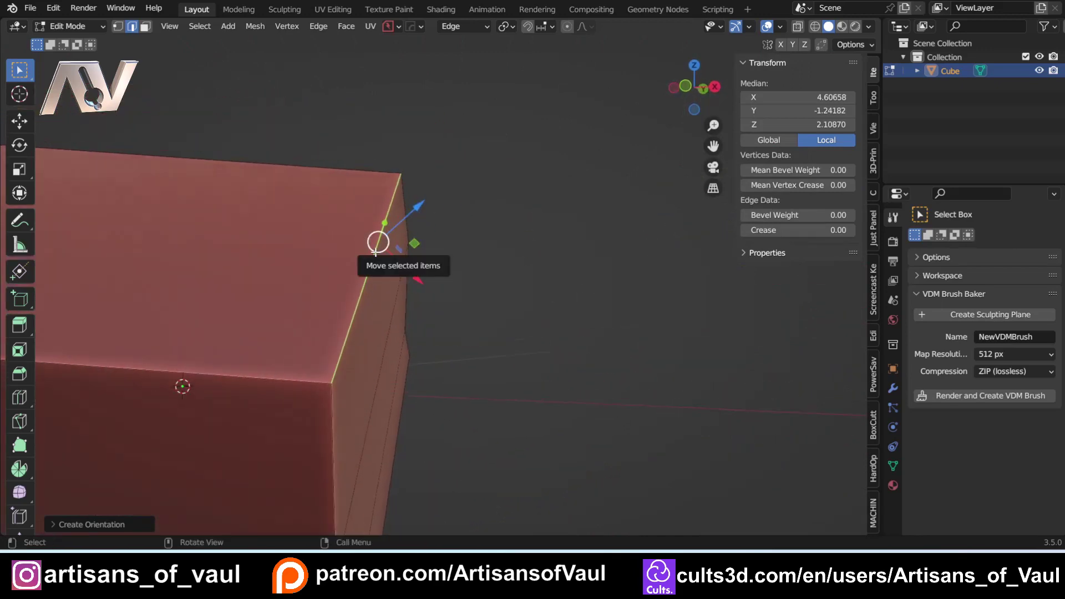
{"action": "middle_click_drag", "start_coordinate": [480, 321], "coordinate": [326, 238]}
{"action": "scroll", "coordinate": [327, 238], "scroll_direction": "down", "scroll_amount": 3}
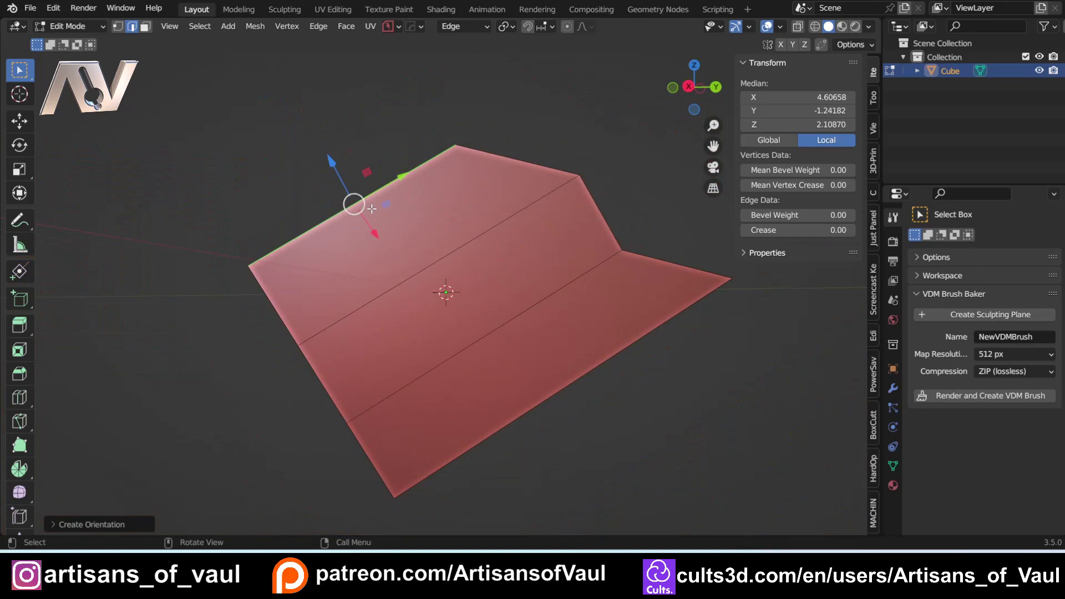
{"action": "middle_click_drag", "start_coordinate": [392, 184], "coordinate": [408, 208]}
{"action": "left_click", "coordinate": [456, 28]}
{"action": "left_click", "coordinate": [465, 25]}
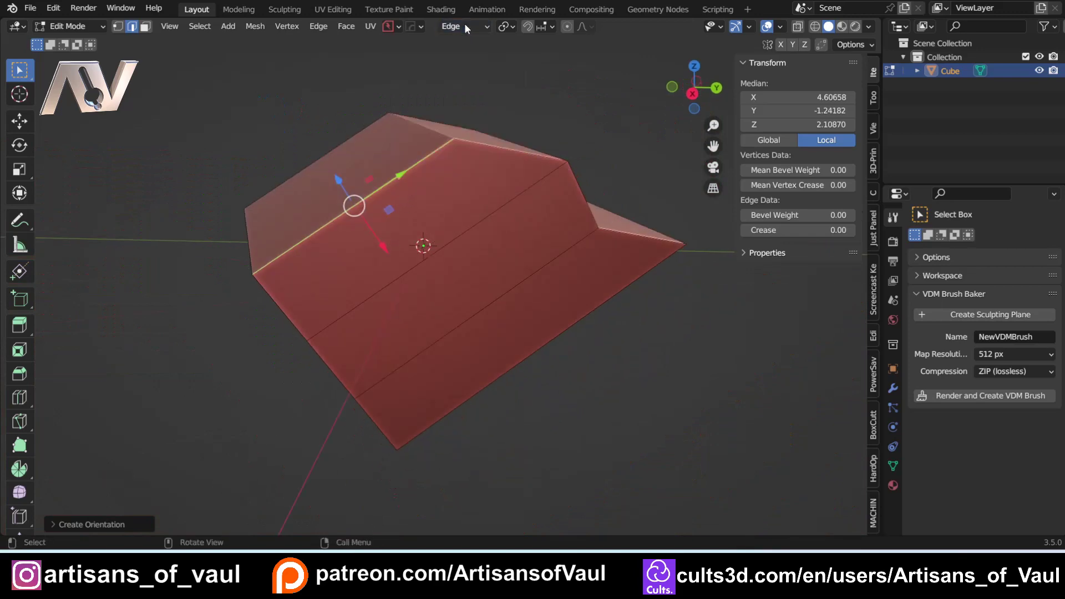
Add a loop cut, slide it onto the stepped end profile and move it -2 along the Edge orientation's Y axis.
{"action": "key", "text": "ctrl+r"}
{"action": "left_click", "coordinate": [395, 200]}
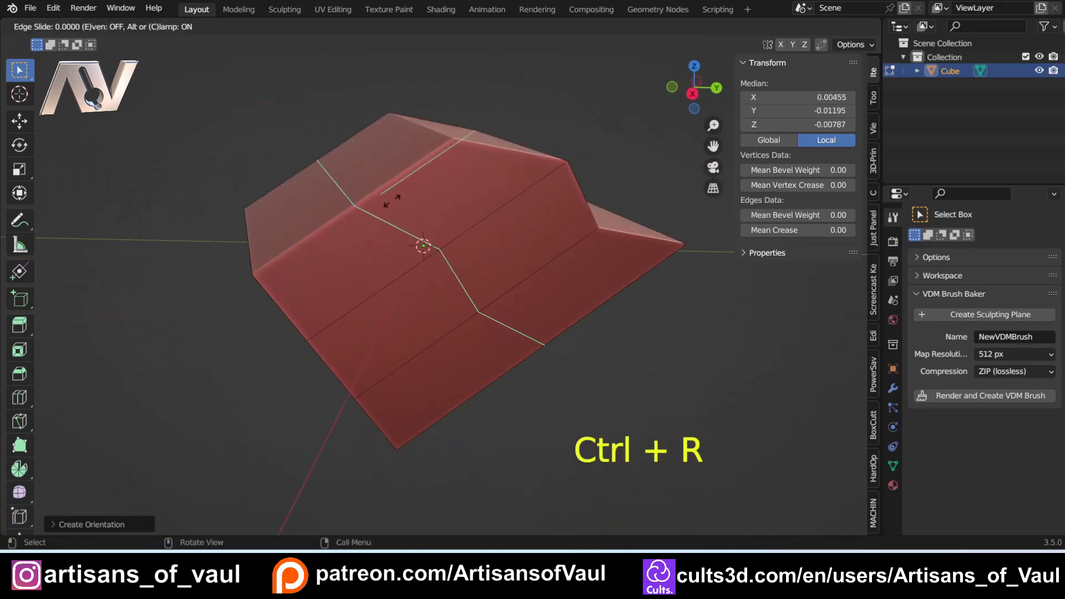
{"action": "left_click", "coordinate": [542, 111]}
{"action": "key", "text": "g"}
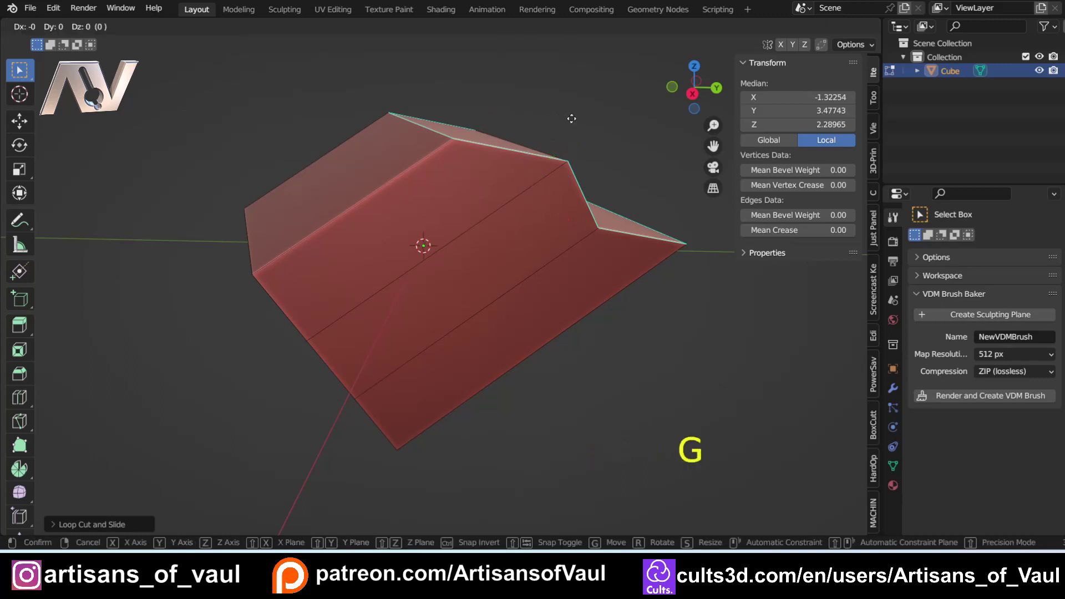
{"action": "key", "text": "y"}
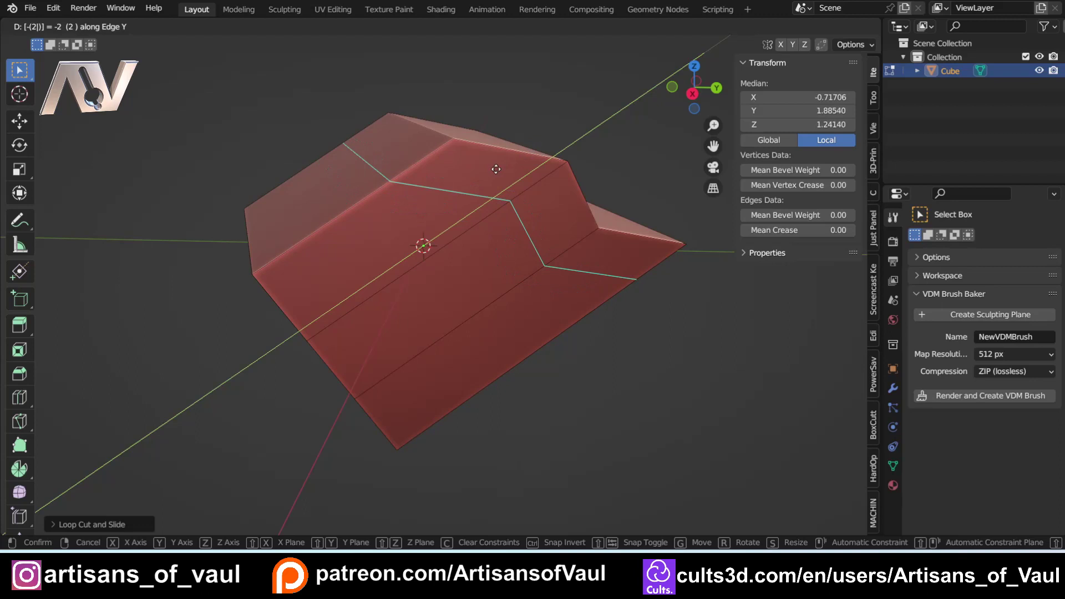
{"action": "left_click", "coordinate": [496, 170]}
Examine the offset loop up close and check the edges joining it to the stepped end profile.
{"action": "scroll", "coordinate": [468, 171], "scroll_direction": "up", "scroll_amount": 2}
{"action": "middle_click_drag", "start_coordinate": [432, 183], "coordinate": [377, 245], "text": "shift"}
{"action": "middle_click_drag", "start_coordinate": [582, 330], "coordinate": [519, 220]}
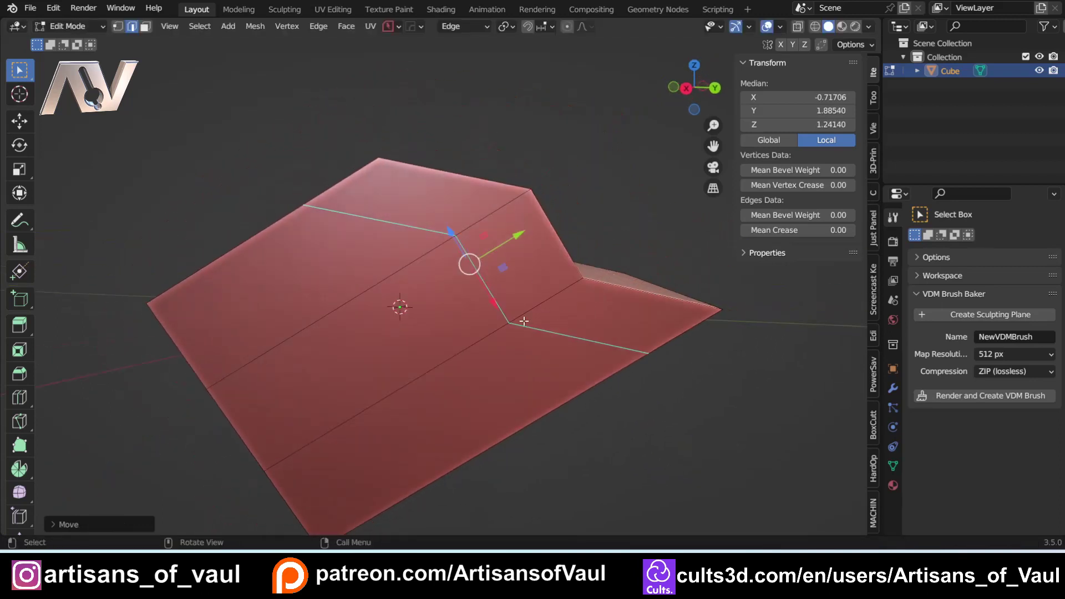
{"action": "middle_click_drag", "start_coordinate": [351, 197], "coordinate": [482, 213]}
{"action": "left_click", "coordinate": [489, 216]}
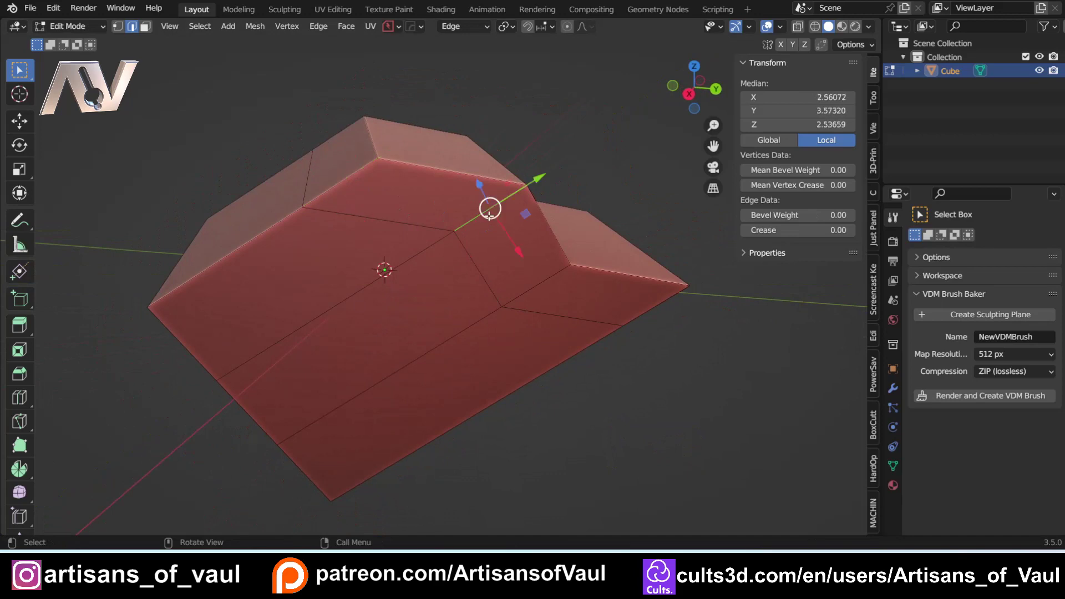
{"action": "left_click", "coordinate": [543, 289]}
Switch the block to Object mode and set the transform orientation to Global.
{"action": "key", "text": "Tab"}
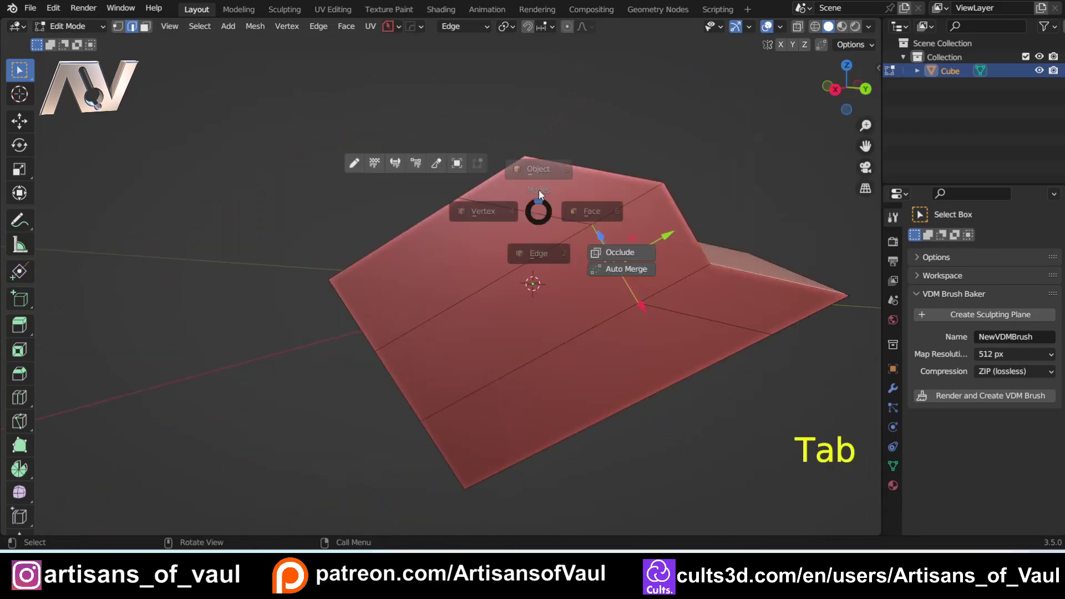
{"action": "left_click", "coordinate": [530, 169]}
{"action": "left_click", "coordinate": [463, 167]}
{"action": "left_click", "coordinate": [380, 26]}
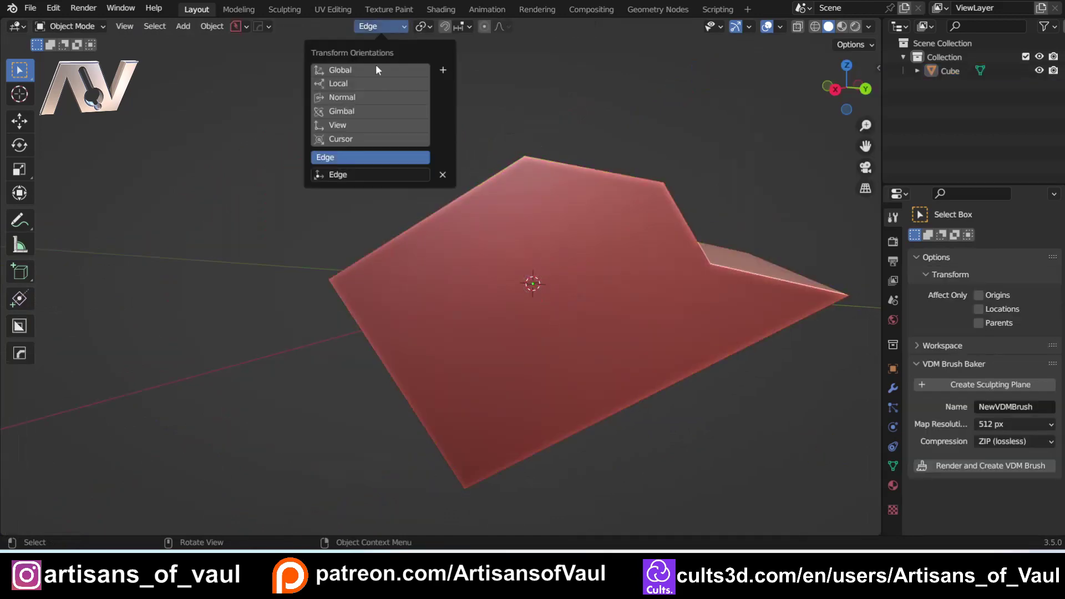
{"action": "left_click", "coordinate": [375, 69]}
Select the stepped block and move it aside, away from the world origin.
{"action": "left_click", "coordinate": [445, 283]}
{"action": "scroll", "coordinate": [446, 283], "scroll_direction": "down", "scroll_amount": 5}
{"action": "middle_click_drag", "start_coordinate": [446, 283], "coordinate": [472, 307]}
{"action": "key", "text": "g"}
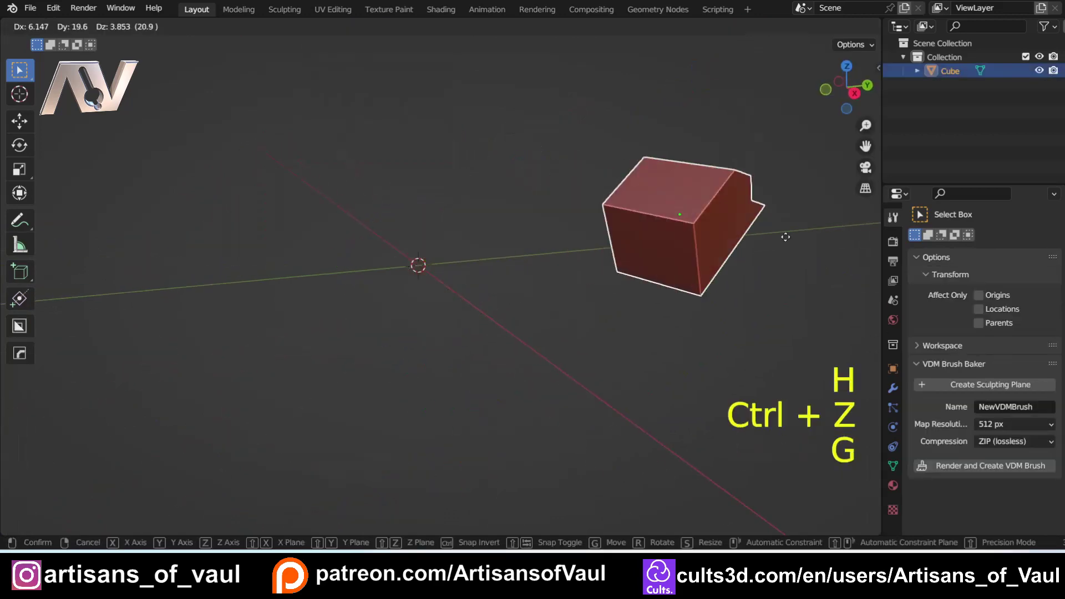
{"action": "left_click", "coordinate": [832, 237]}
Add a new cube at the 3D cursor and scale it up.
{"action": "middle_click_drag", "start_coordinate": [549, 250], "coordinate": [494, 271]}
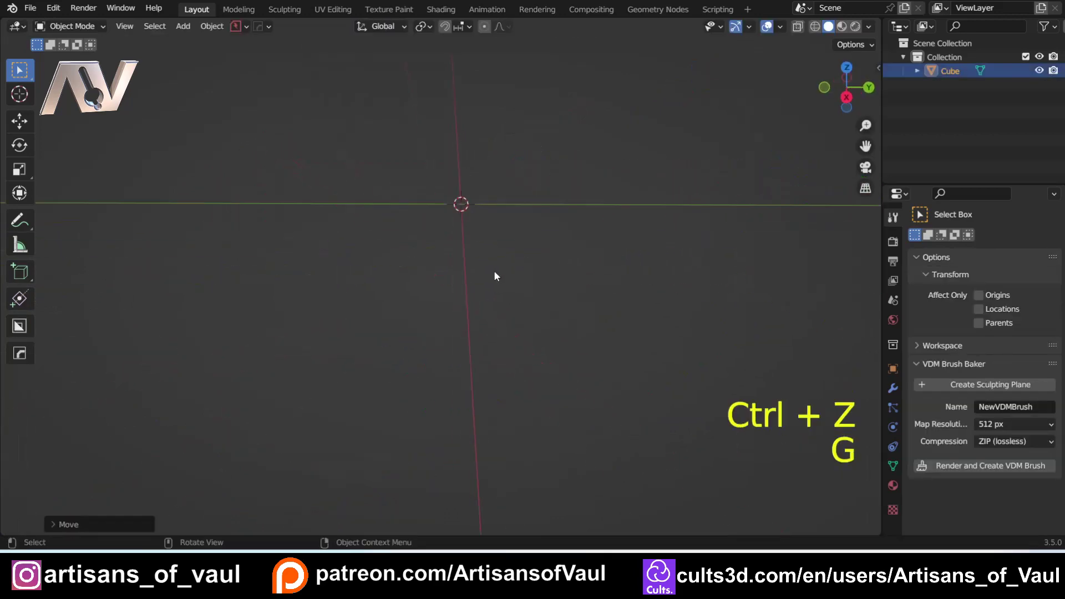
{"action": "key", "text": "shift+a"}
{"action": "mouse_move", "coordinate": [452, 254]}
{"action": "left_click", "coordinate": [552, 280]}
{"action": "key", "text": "s"}
{"action": "left_click", "coordinate": [654, 309]}
{"action": "middle_click_drag", "start_coordinate": [654, 309], "coordinate": [393, 275]}
Scale one side face of the new cube in Edit mode to form a tapered block, and return to Object mode.
{"action": "key", "text": "Tab"}
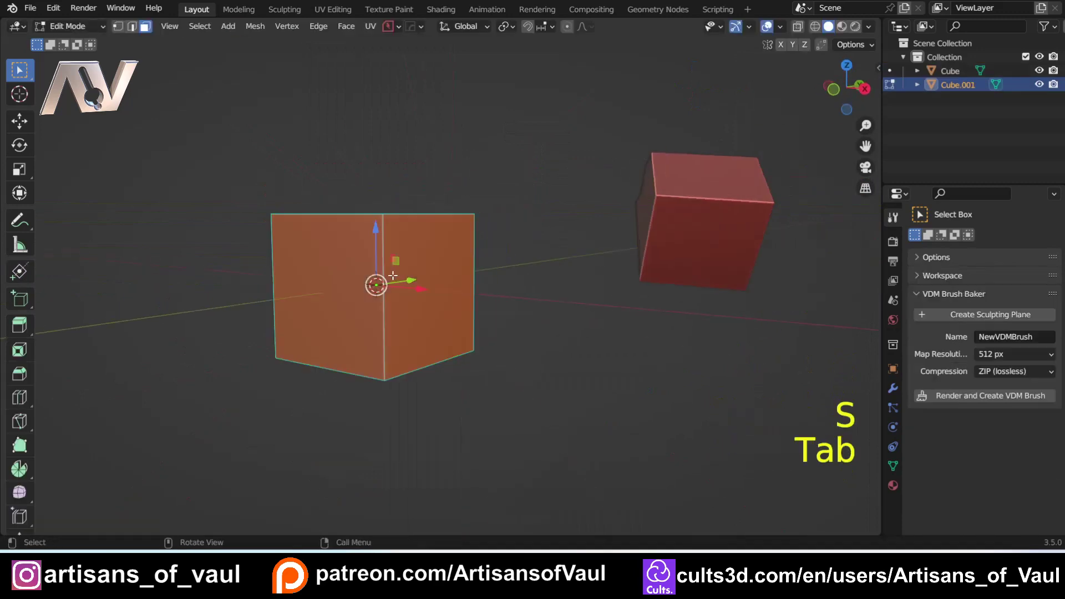
{"action": "scroll", "coordinate": [249, 285], "scroll_direction": "up", "scroll_amount": 3}
{"action": "left_click", "coordinate": [360, 283]}
{"action": "key", "text": "s"}
{"action": "left_click", "coordinate": [541, 264]}
{"action": "middle_click_drag", "start_coordinate": [541, 264], "coordinate": [516, 231]}
{"action": "key", "text": "Tab"}
{"action": "left_click", "coordinate": [517, 186]}
{"action": "middle_click_drag", "start_coordinate": [592, 263], "coordinate": [442, 269], "text": "shift"}
{"action": "middle_click_drag", "start_coordinate": [333, 417], "coordinate": [352, 429], "text": "shift"}
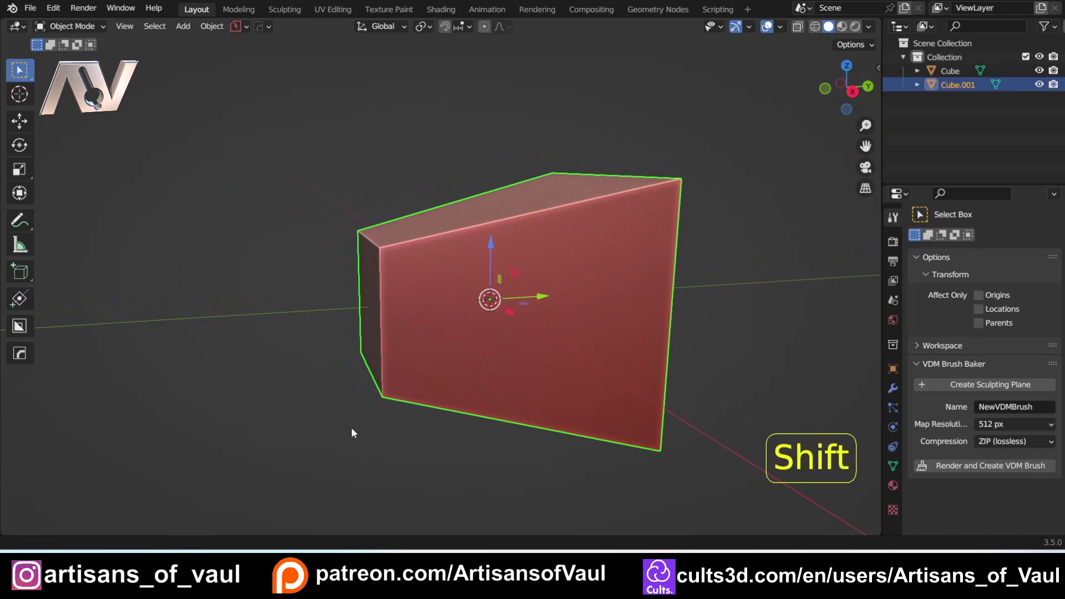
Turn off the Move object gizmo in the viewport.
{"action": "scroll", "coordinate": [352, 433], "scroll_direction": "up", "scroll_amount": 2}
{"action": "left_click", "coordinate": [748, 26]}
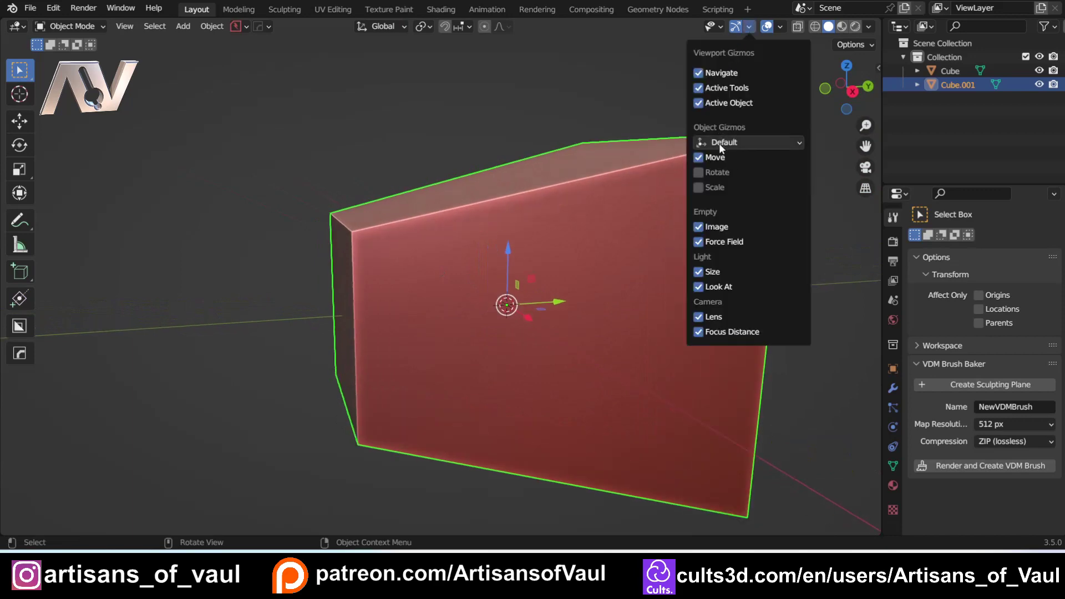
{"action": "left_click", "coordinate": [698, 157]}
Select the front vertical edge at the tapered block's narrow end in Edge select mode.
{"action": "key", "text": "Tab"}
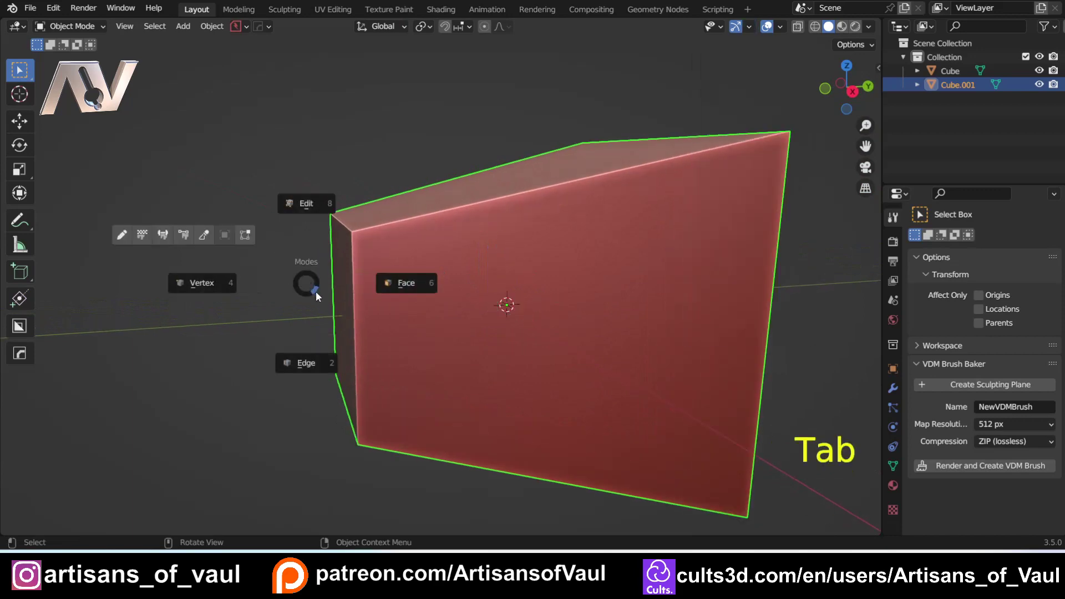
{"action": "left_click", "coordinate": [302, 362]}
{"action": "left_click", "coordinate": [355, 302]}
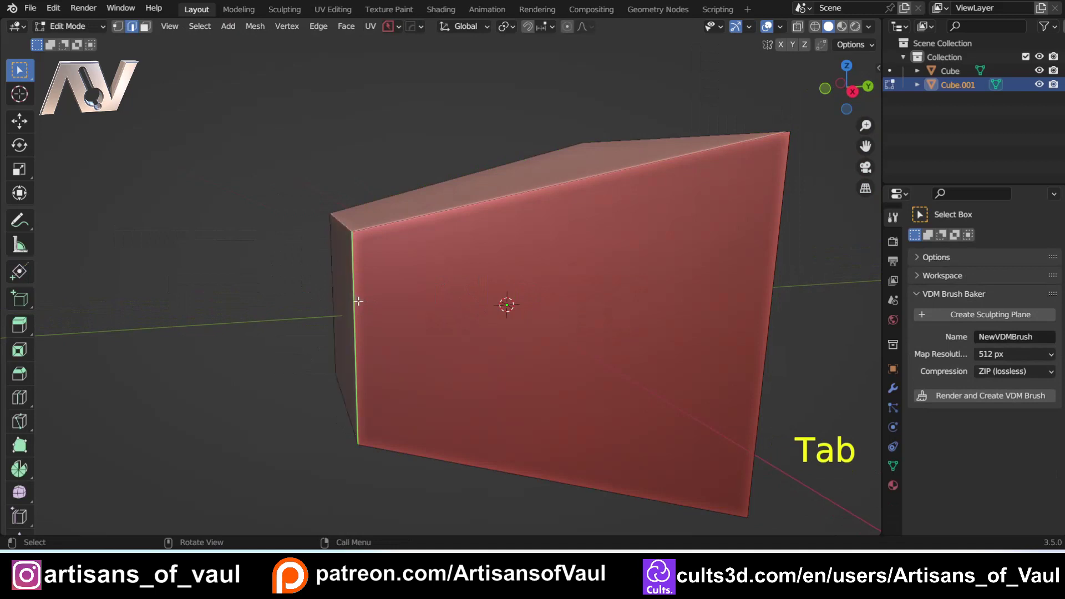
Try edge-sliding the selected vertical edge with Clamp turned off to extend it beyond the block's narrow end, and cancel the slide.
{"action": "key", "text": "g"}
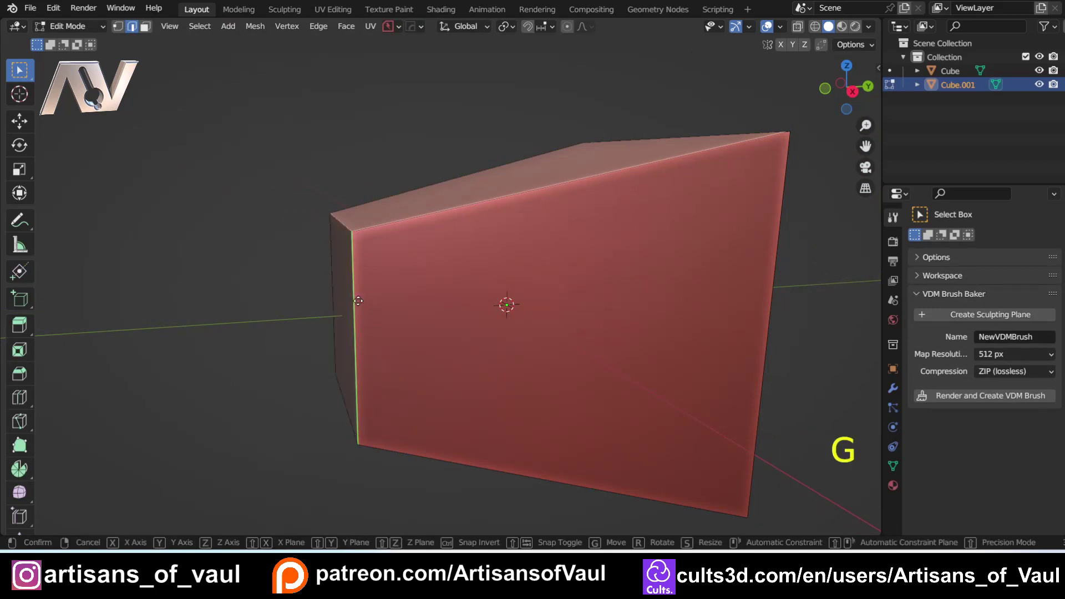
{"action": "key", "text": "g"}
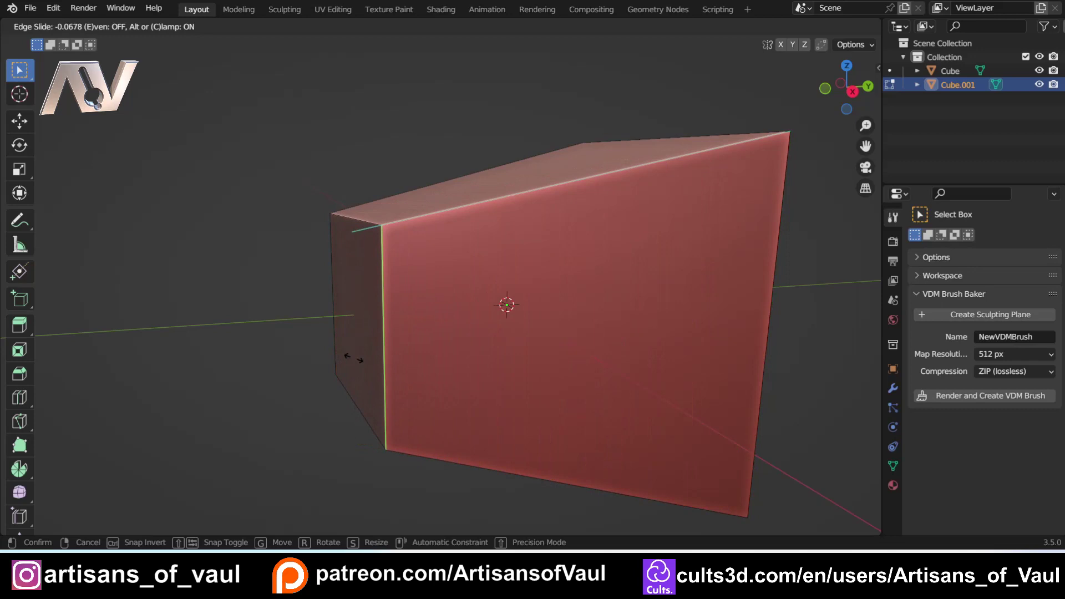
{"action": "key", "text": "c"}
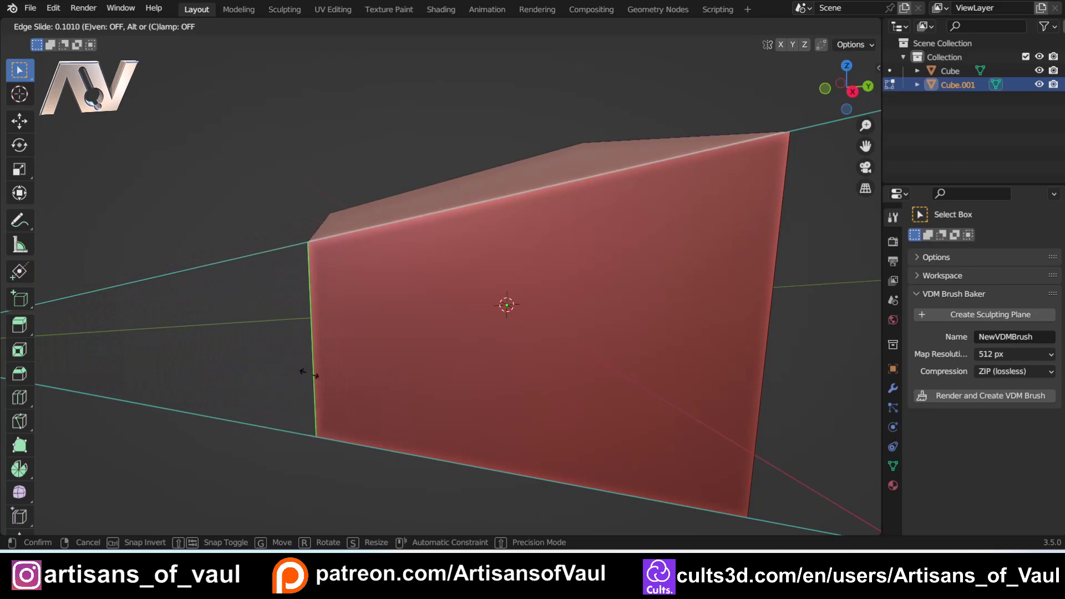
{"action": "key", "text": "Escape"}
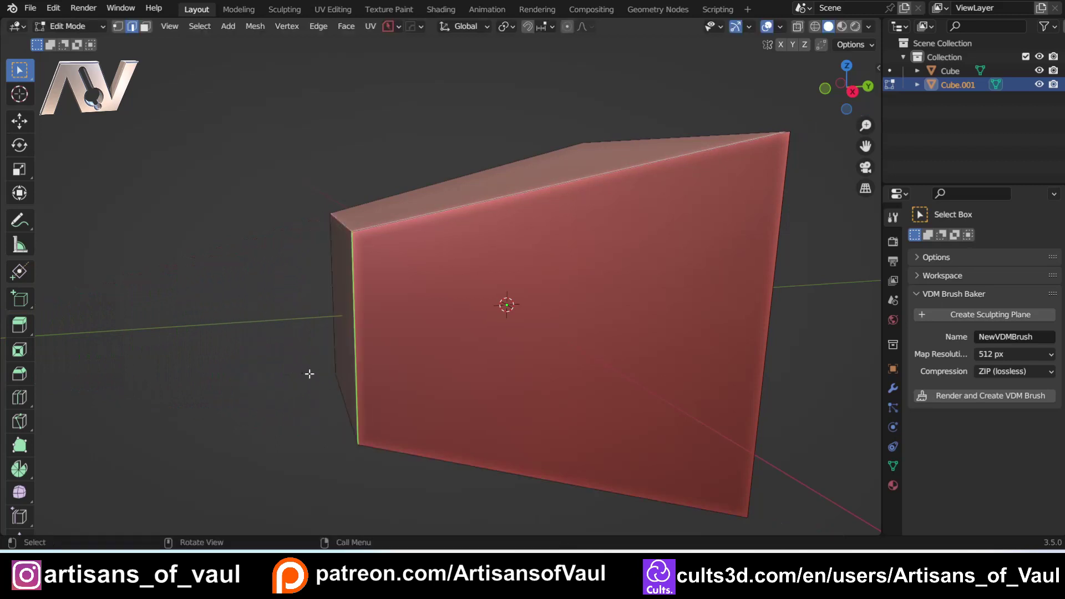
Create a custom transform orientation from the tapered block's upper front edge.
{"action": "left_click", "coordinate": [445, 212]}
{"action": "left_click", "coordinate": [473, 28]}
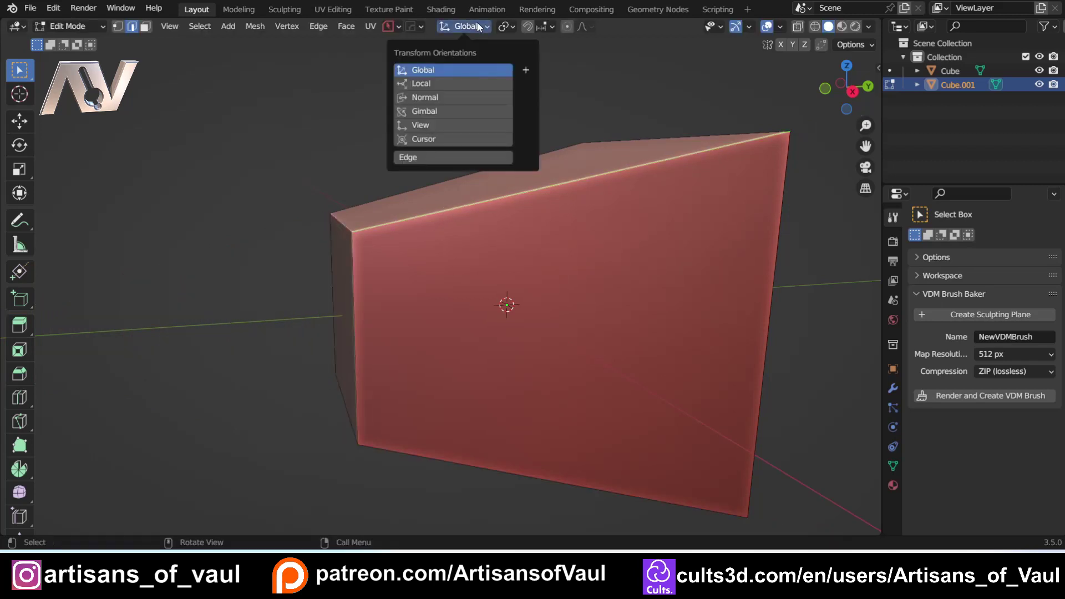
{"action": "left_click", "coordinate": [525, 70]}
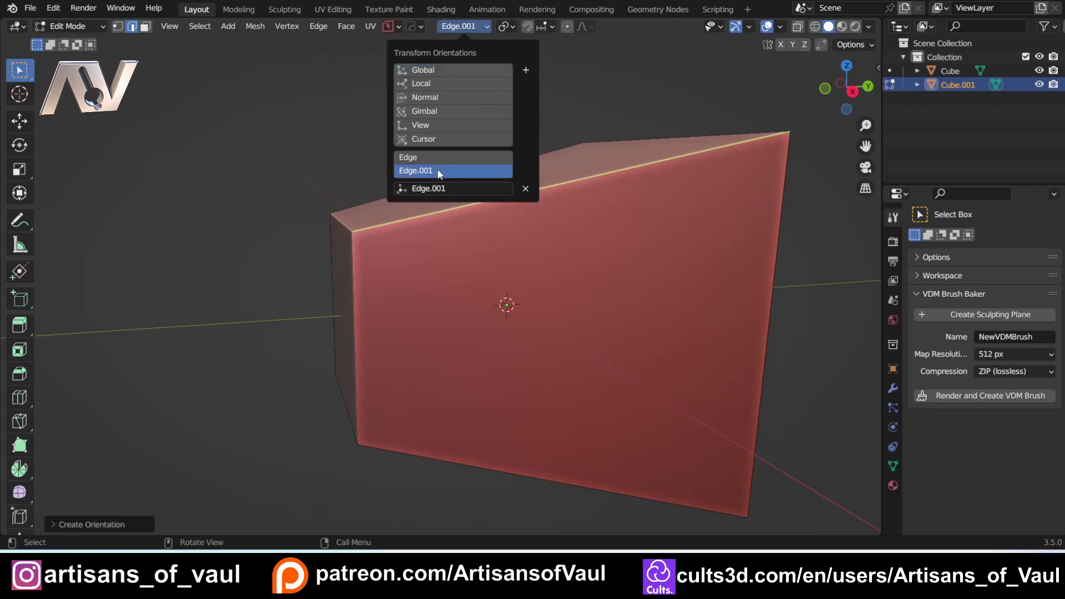
Select the upper front vertex at the block's narrow end in Vertex select mode and try moving it along the custom orientation's Y axis.
{"action": "key", "text": "Tab"}
{"action": "left_click", "coordinate": [285, 207]}
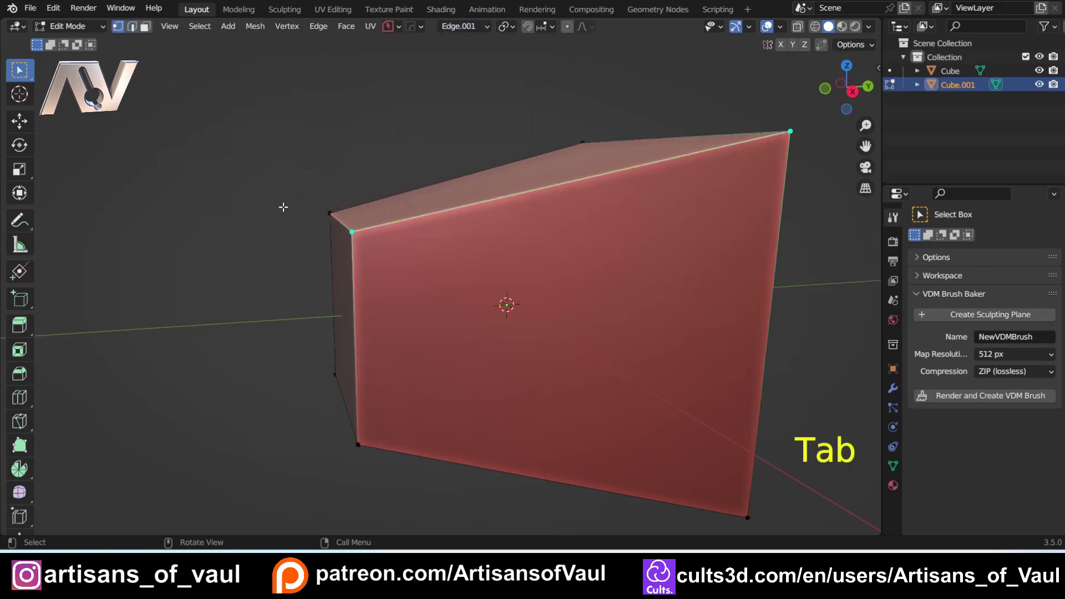
{"action": "key", "text": "alt+a"}
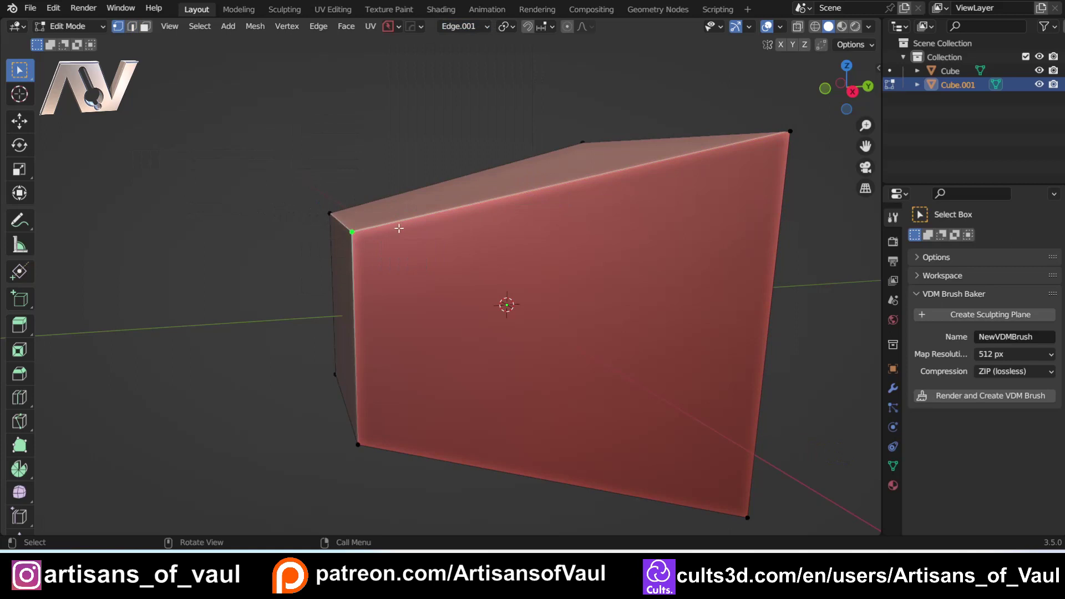
{"action": "key", "text": "g"}
{"action": "key", "text": "y"}
{"action": "right_click", "coordinate": [540, 185]}
Turn on the Move object gizmo and set its orientation to Edge.001.
{"action": "left_click", "coordinate": [748, 28]}
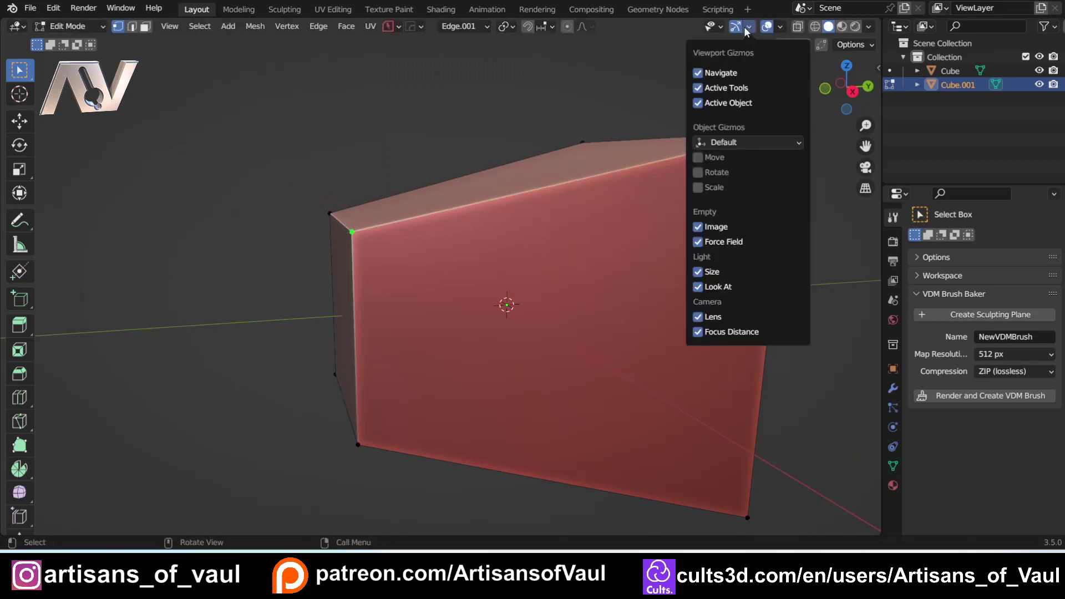
{"action": "left_click", "coordinate": [701, 142]}
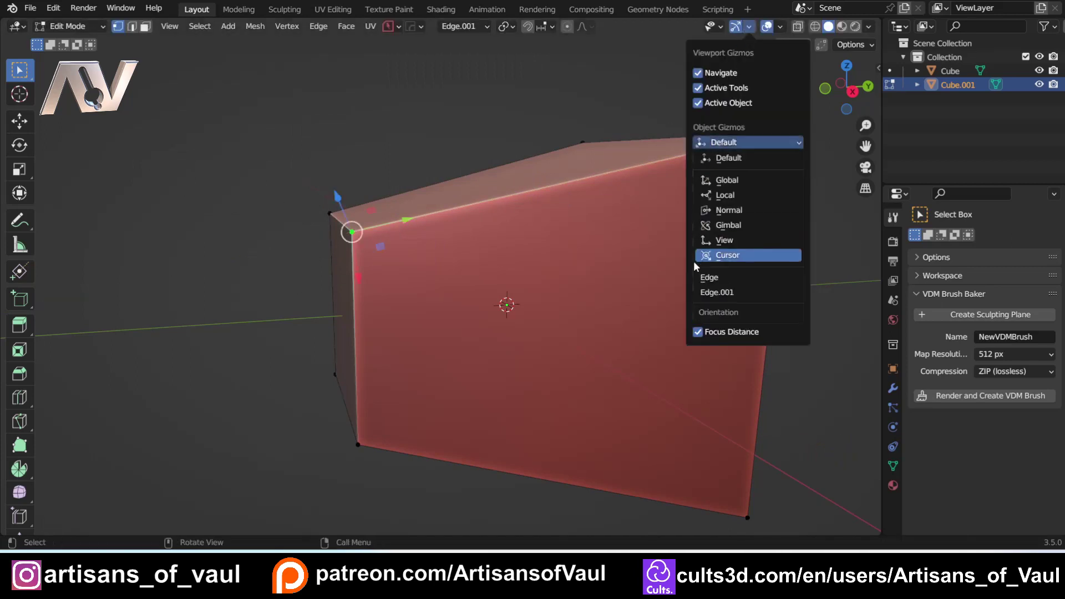
{"action": "left_click", "coordinate": [715, 278]}
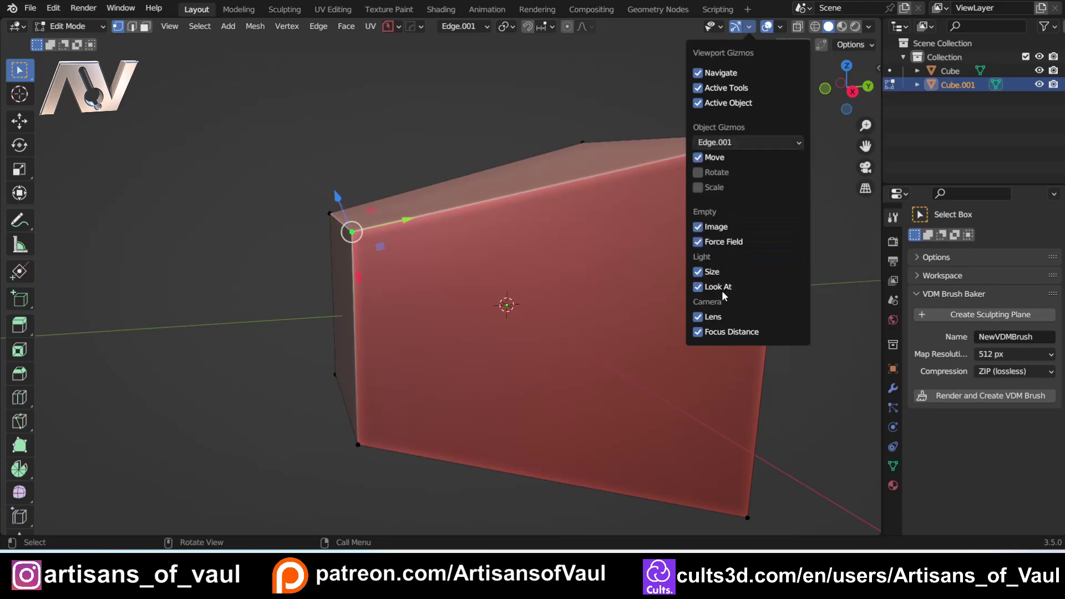
Move the upper front vertex by -2 along the Edge.001 Y axis, extending the upper front edge.
{"action": "key", "text": "g"}
{"action": "key", "text": "y"}
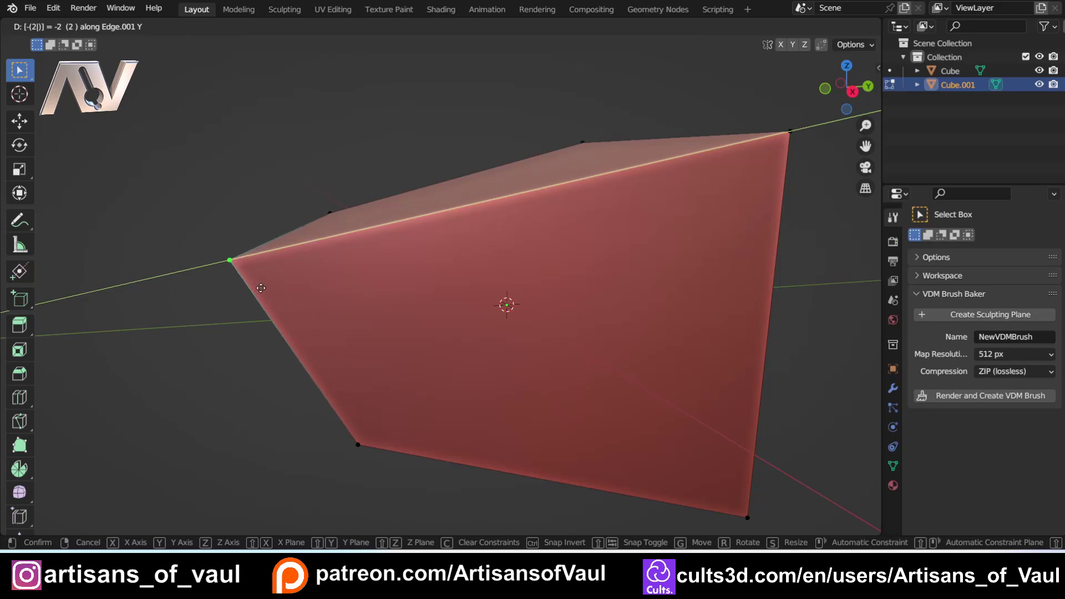
{"action": "left_click", "coordinate": [261, 288]}
Select the block's lower front edge in Edge select mode and create another custom transform orientation from it.
{"action": "middle_click_drag", "start_coordinate": [335, 451], "coordinate": [382, 326], "text": "shift"}
{"action": "left_click", "coordinate": [390, 373]}
{"action": "middle_click_drag", "start_coordinate": [389, 373], "coordinate": [379, 370]}
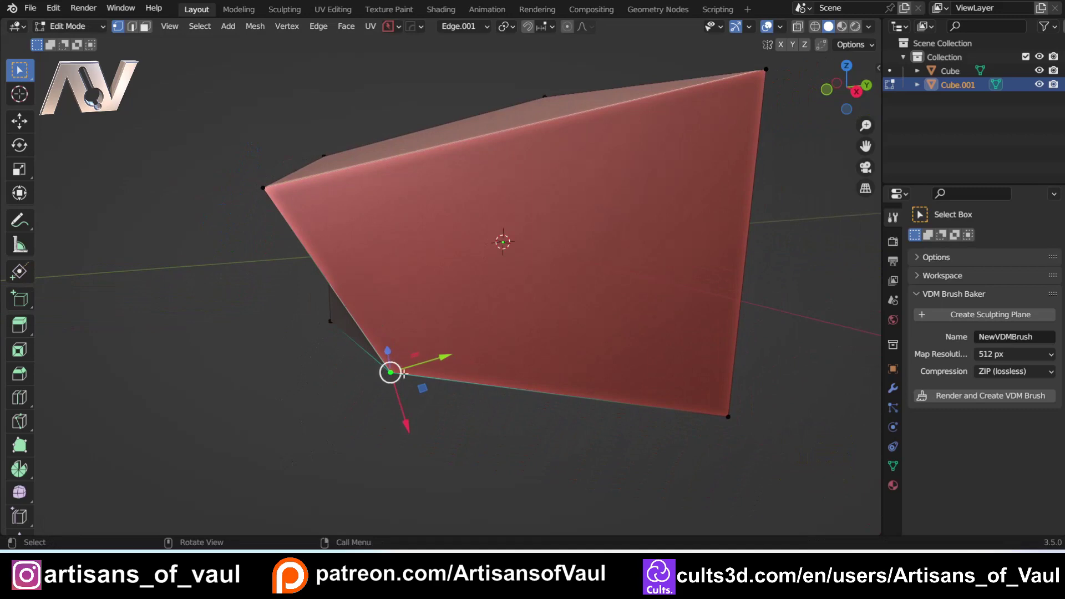
{"action": "key", "text": "Tab"}
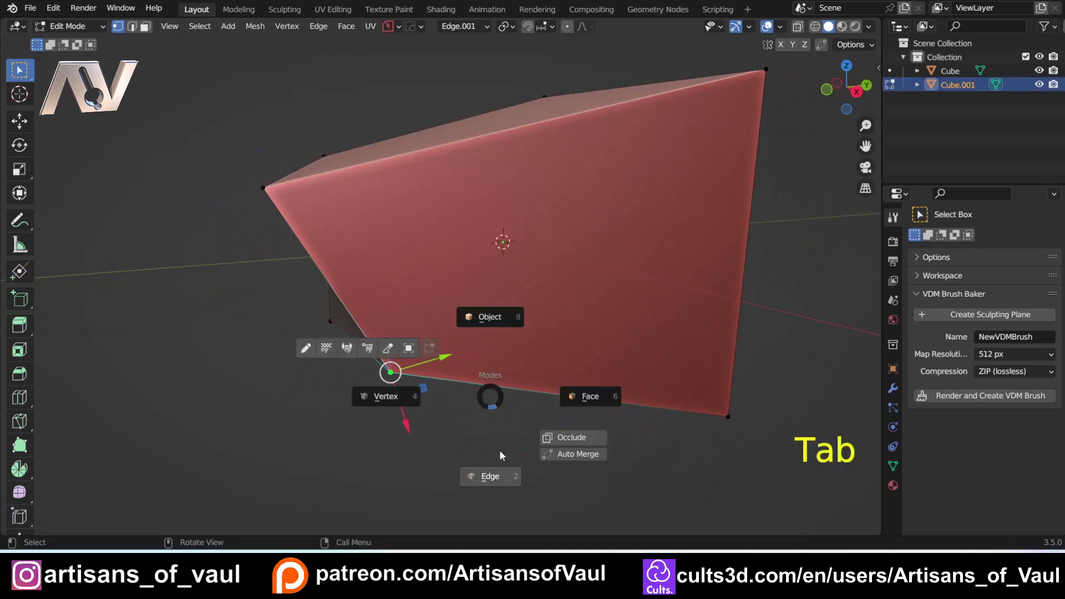
{"action": "left_click", "coordinate": [499, 451]}
{"action": "left_click", "coordinate": [469, 383]}
{"action": "left_click", "coordinate": [465, 26]}
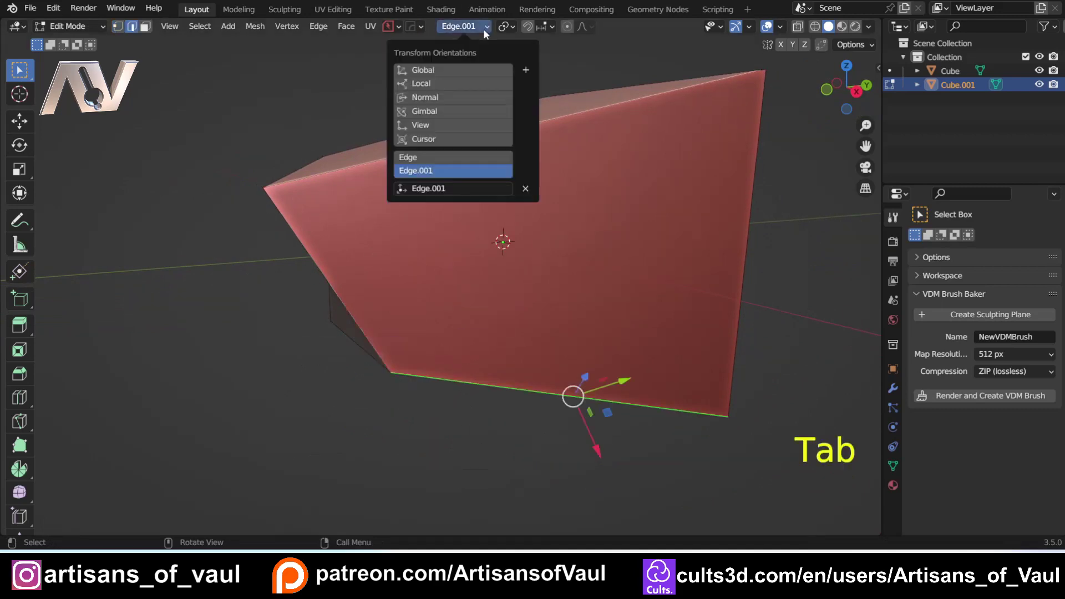
{"action": "left_click", "coordinate": [526, 57]}
Select the lower front vertex at the narrow end in Vertex select mode and try moving it along the new orientation's Y axis.
{"action": "key", "text": "Tab"}
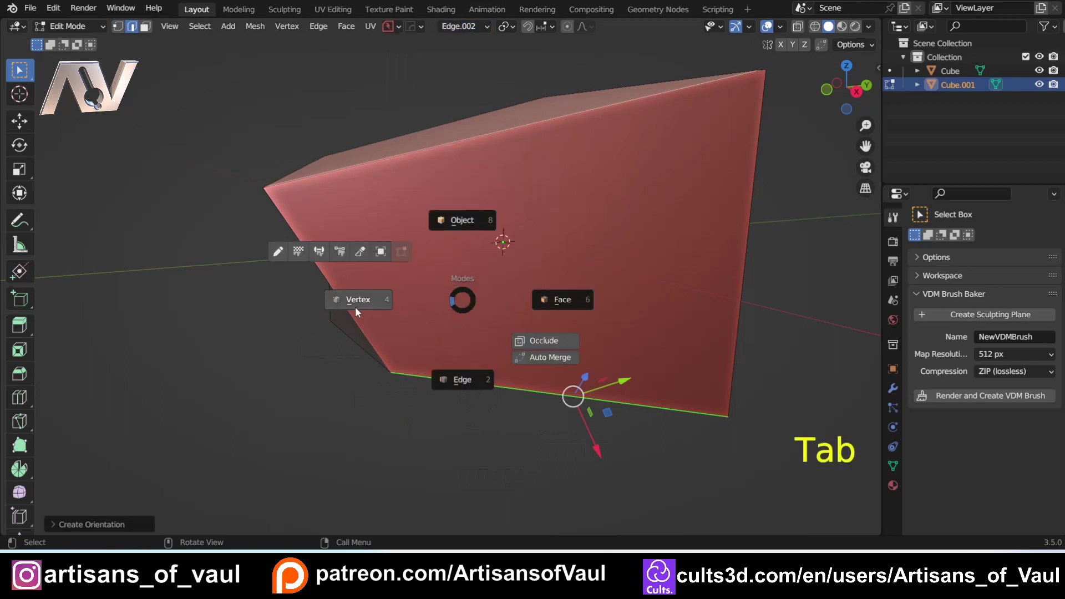
{"action": "left_click", "coordinate": [385, 321]}
{"action": "left_click", "coordinate": [390, 371]}
{"action": "key", "text": "g"}
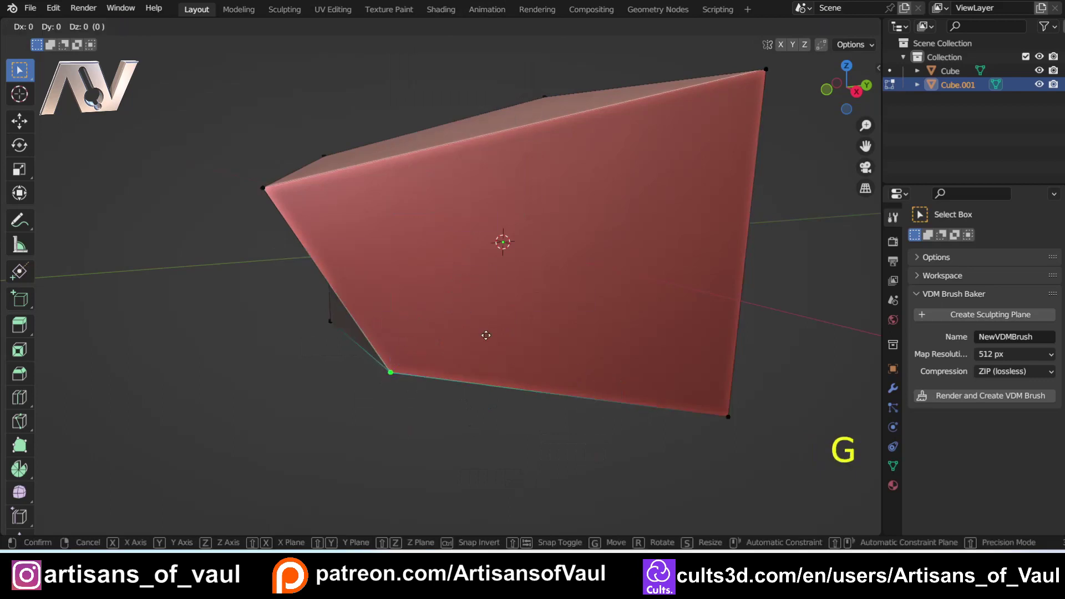
{"action": "key", "text": "y"}
{"action": "key", "text": "Escape"}
Set the object gizmo's orientation to Edge.002.
{"action": "left_click", "coordinate": [748, 26]}
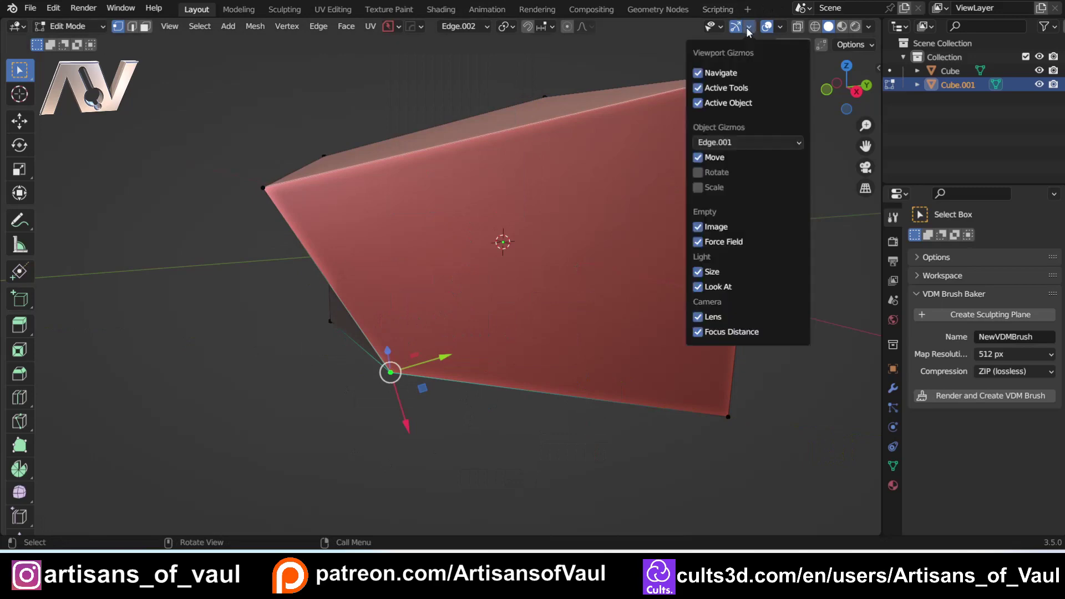
{"action": "left_click", "coordinate": [741, 142]}
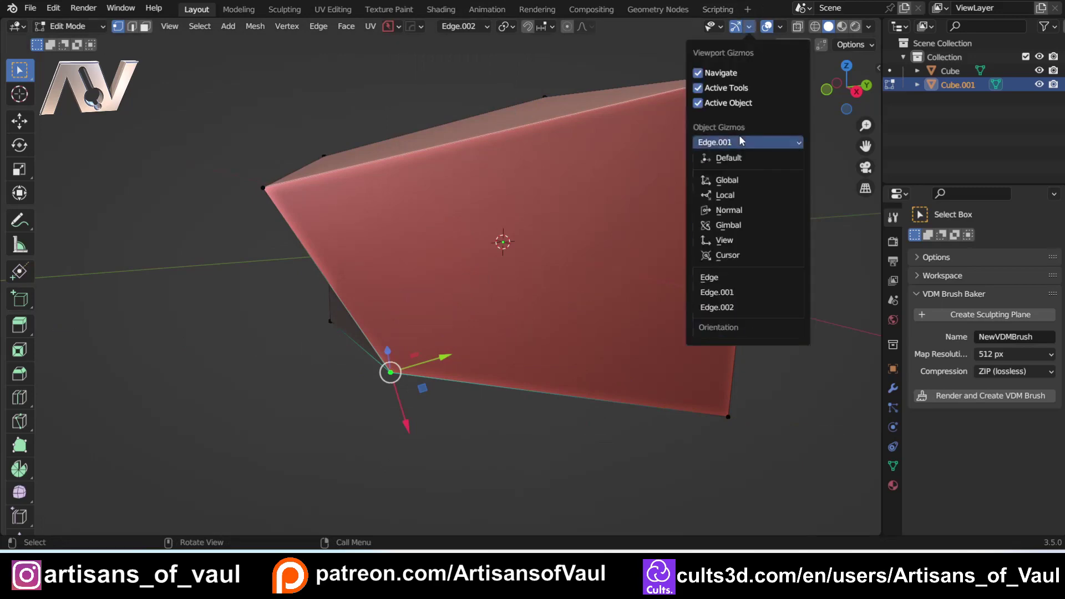
{"action": "left_click", "coordinate": [717, 307]}
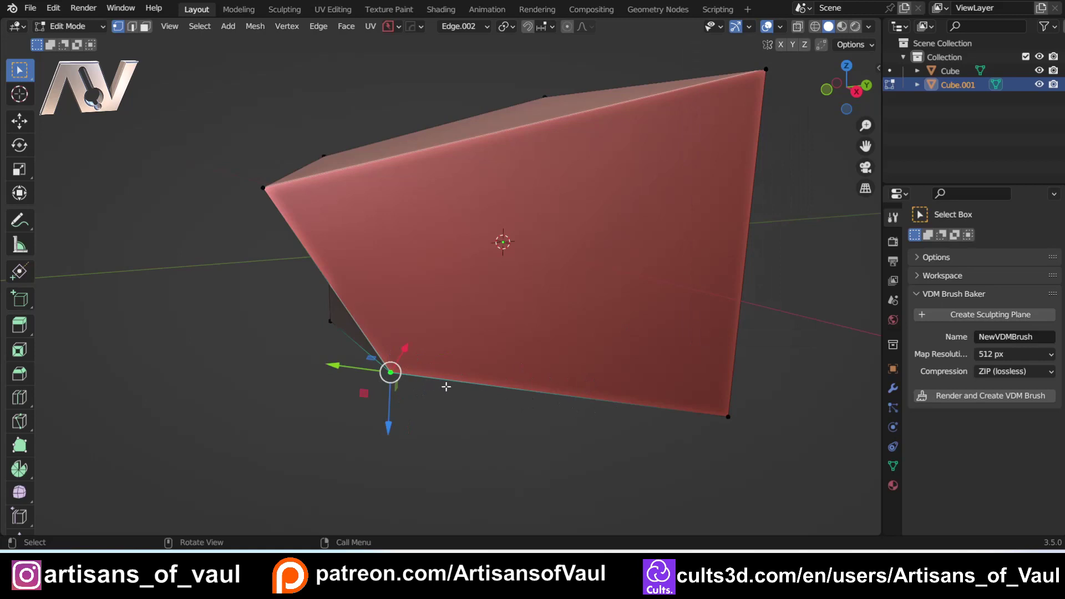
Move the lower front vertex by 2 along the Edge.002 Y axis, extending the lower front edge.
{"action": "key", "text": "g"}
{"action": "key", "text": "y"}
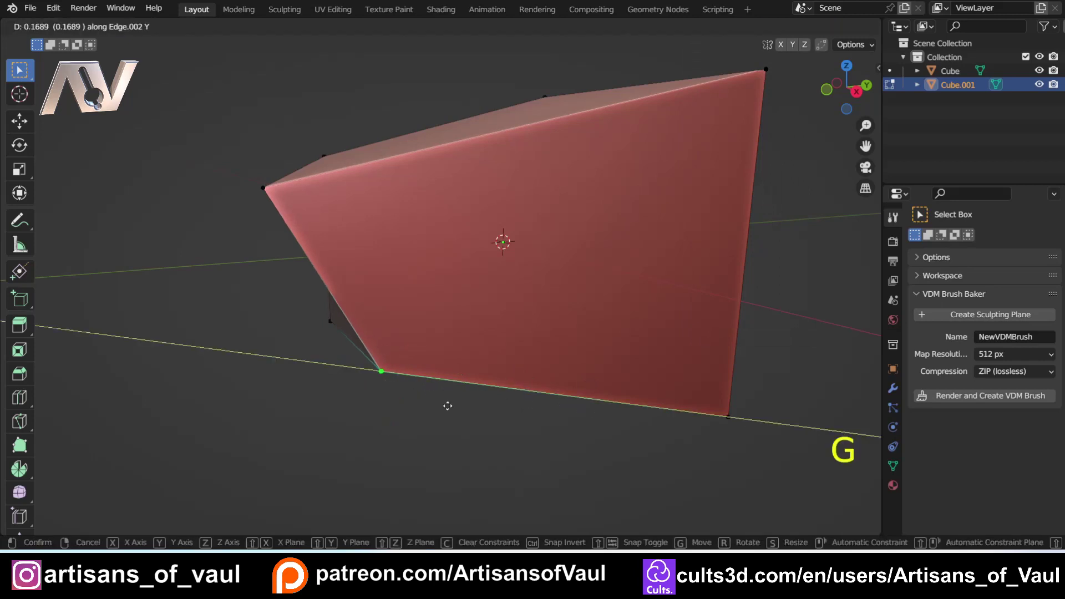
{"action": "type", "text": "1"}
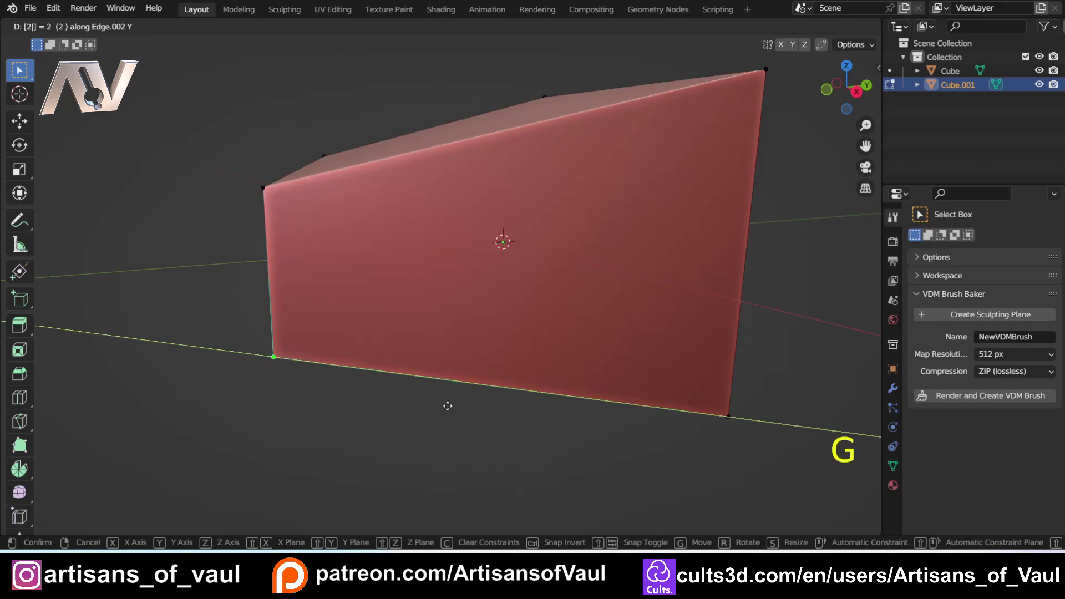
{"action": "key", "text": "Return"}
Leave Edit mode and return the extended block to Object mode.
{"action": "middle_click_drag", "start_coordinate": [263, 179], "coordinate": [285, 186]}
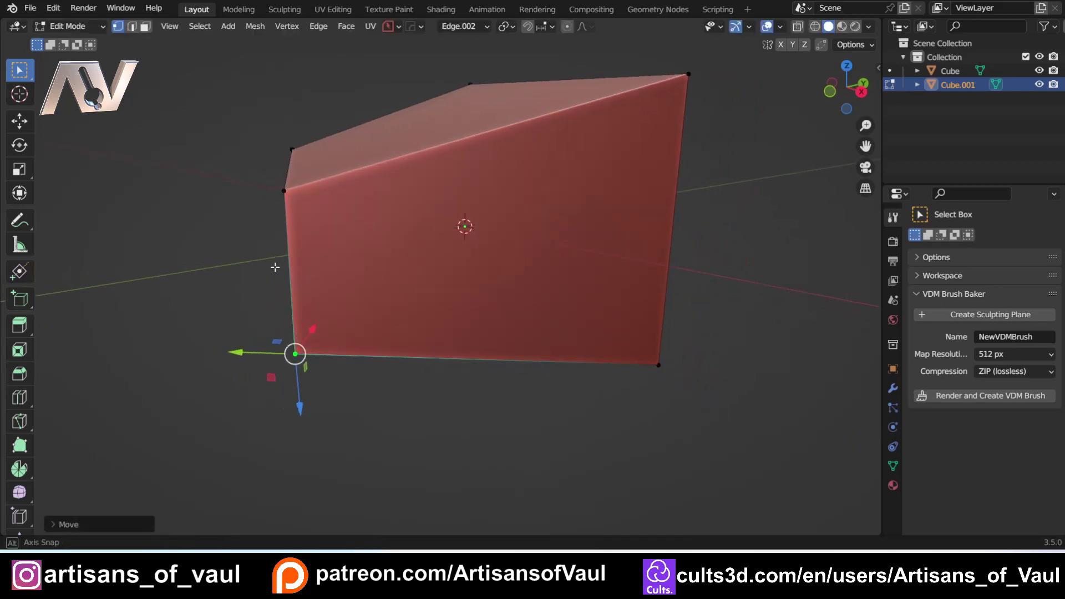
{"action": "middle_click_drag", "start_coordinate": [278, 251], "coordinate": [413, 351]}
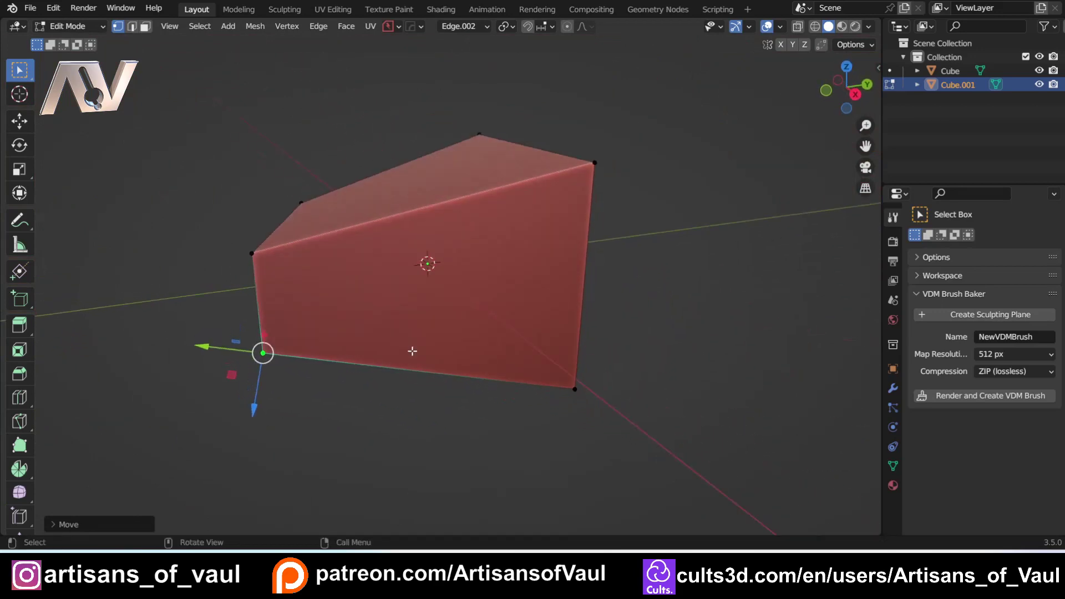
{"action": "middle_click_drag", "start_coordinate": [478, 324], "coordinate": [369, 314]}
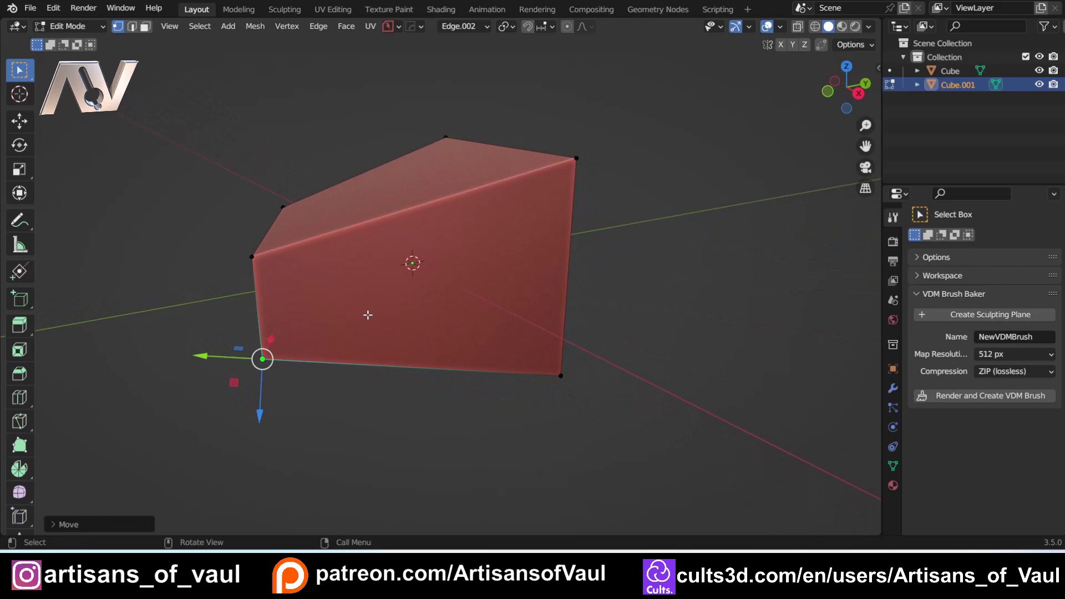
{"action": "middle_click_drag", "start_coordinate": [260, 323], "coordinate": [264, 300]}
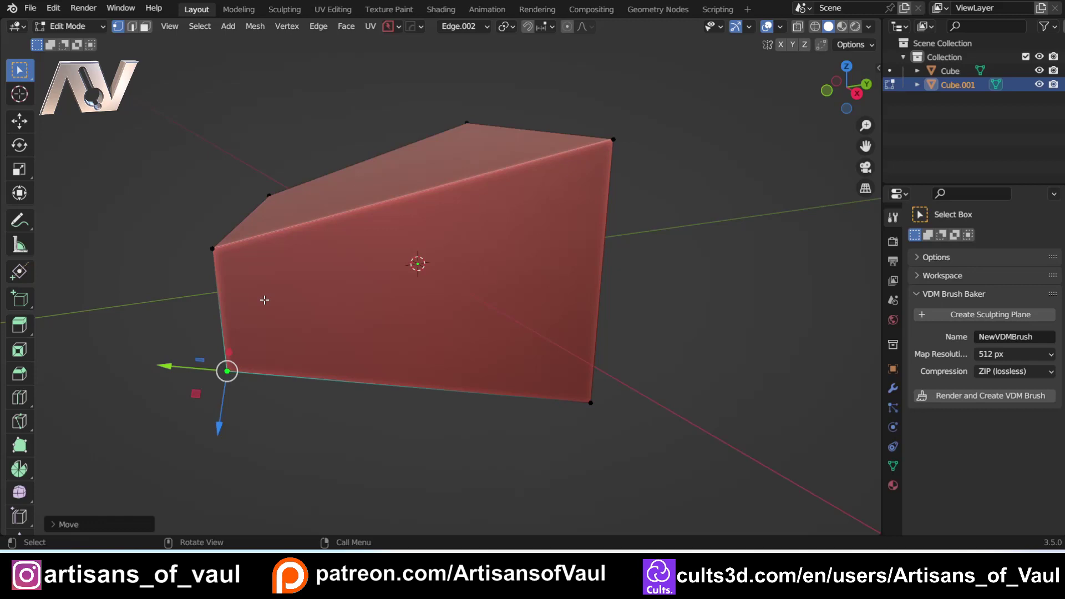
{"action": "middle_click_drag", "start_coordinate": [338, 235], "coordinate": [445, 247], "text": "shift"}
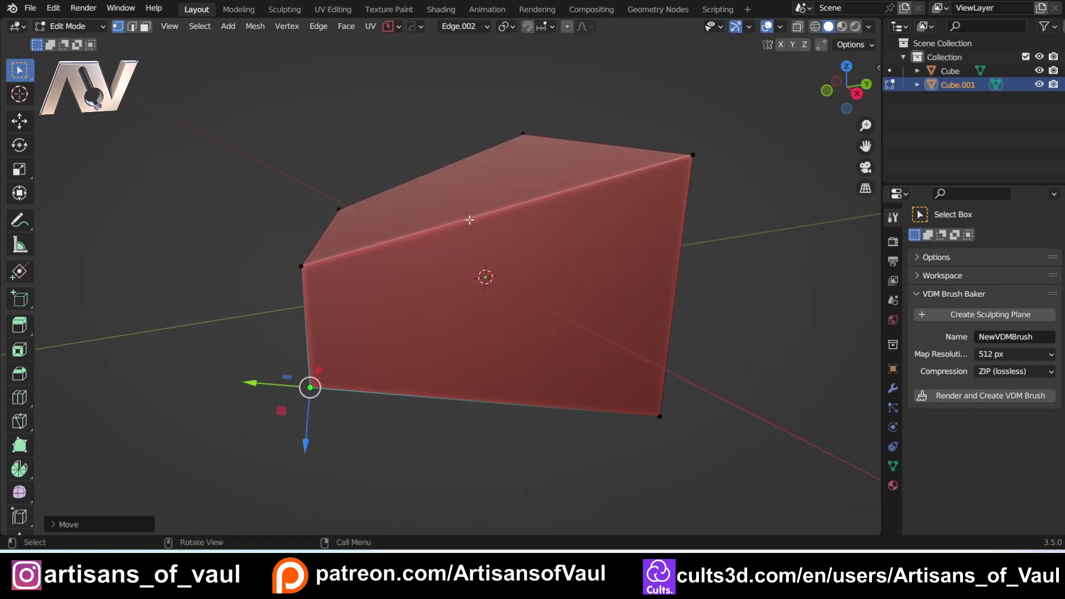
{"action": "key", "text": "Tab"}
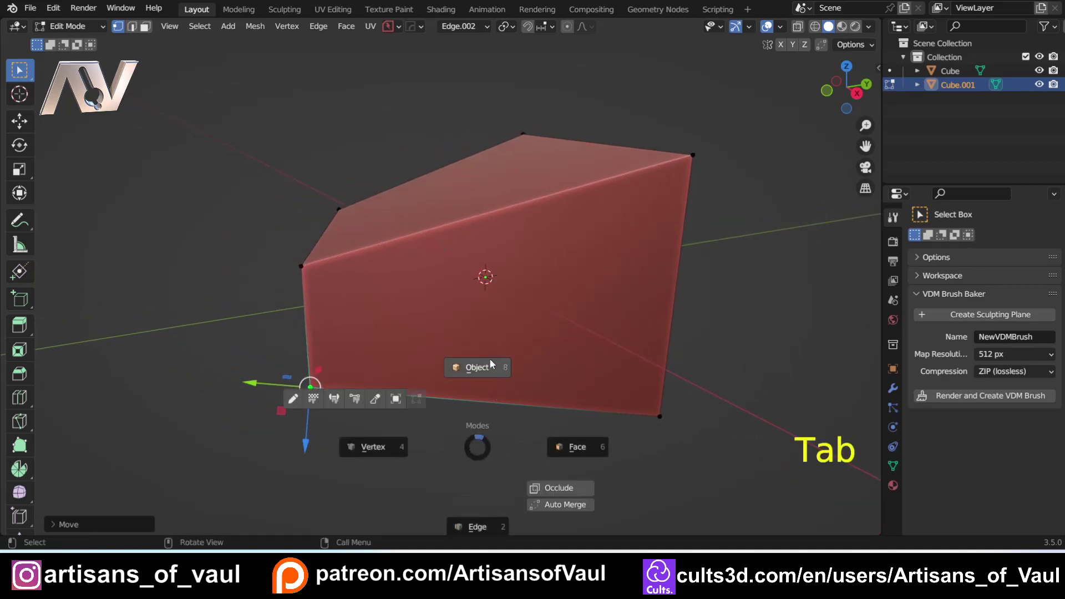